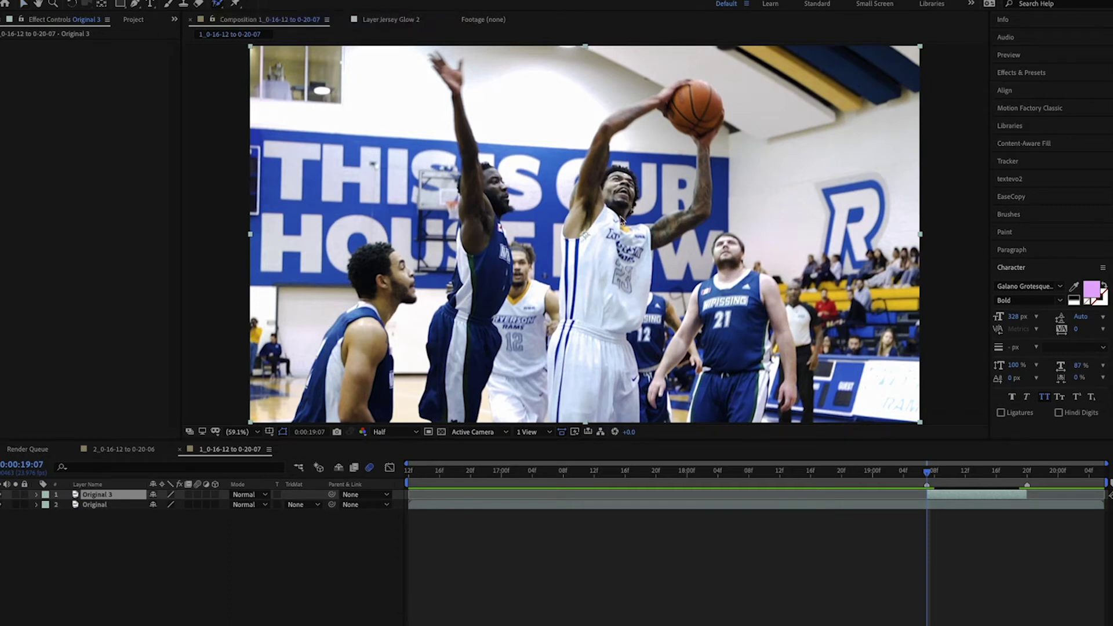
- Open the Original 3 layer for roto work and brush the ball carrier's white uniform as foreground at 0:00:19:07
{"action": "double_click", "coordinate": [621, 217]}
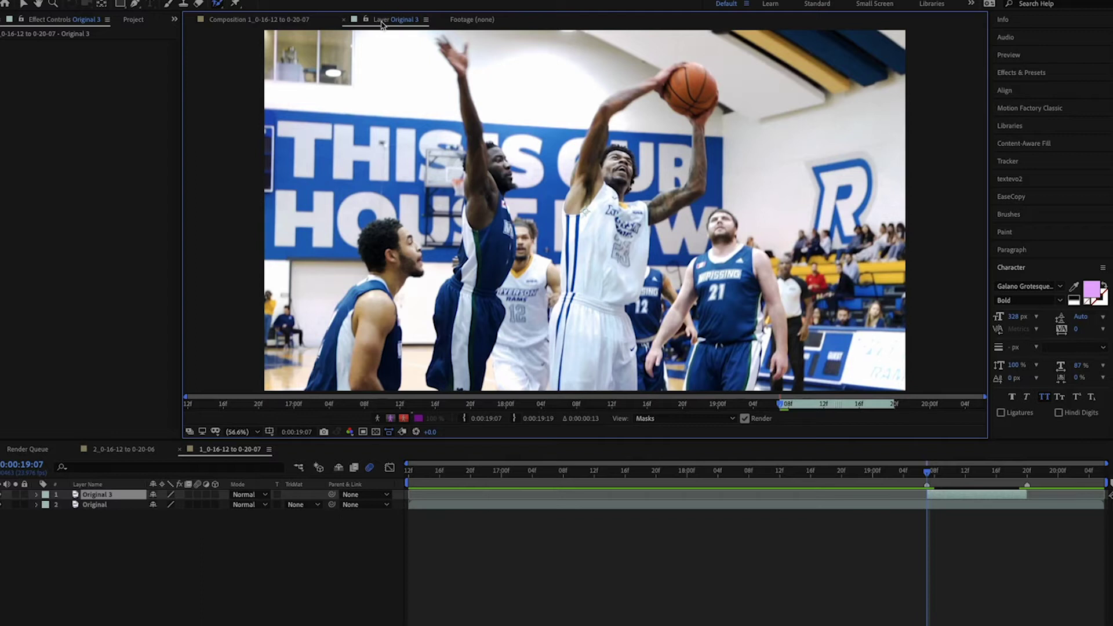
{"action": "left_click_drag", "start_coordinate": [311, 440], "coordinate": [323, 556]}
{"action": "scroll", "coordinate": [674, 359], "scroll_direction": "up", "scroll_amount": 1}
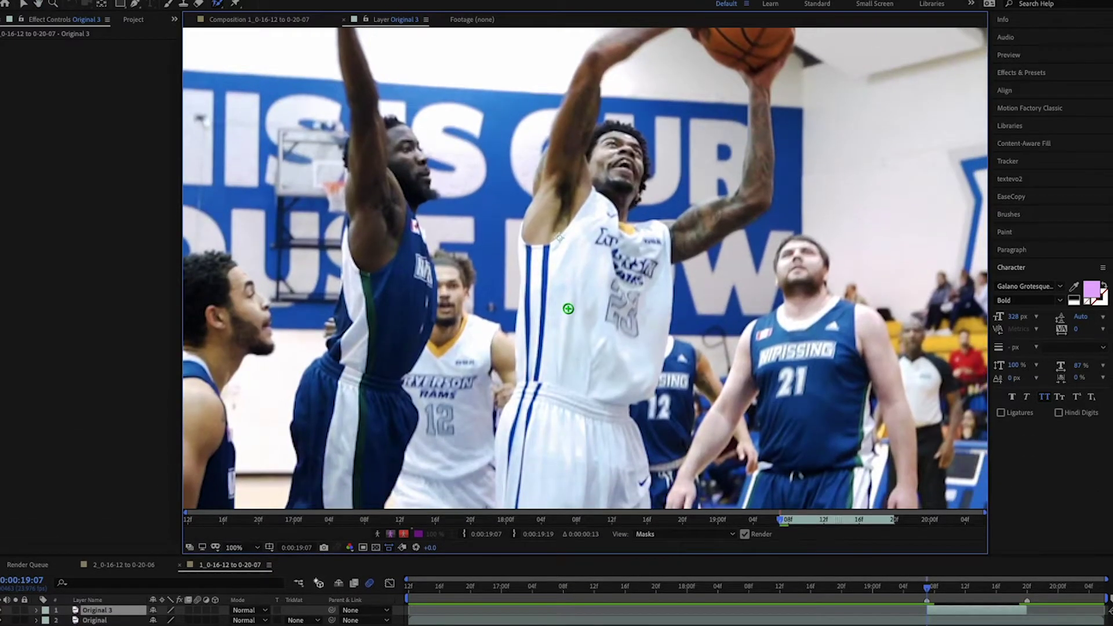
{"action": "mouse_move", "coordinate": [560, 351]}
{"action": "left_mouse_down"}
{"action": "mouse_move", "coordinate": [559, 261]}
{"action": "mouse_move", "coordinate": [532, 319]}
{"action": "left_mouse_up"}
{"action": "left_click_drag", "start_coordinate": [534, 272], "coordinate": [519, 388]}
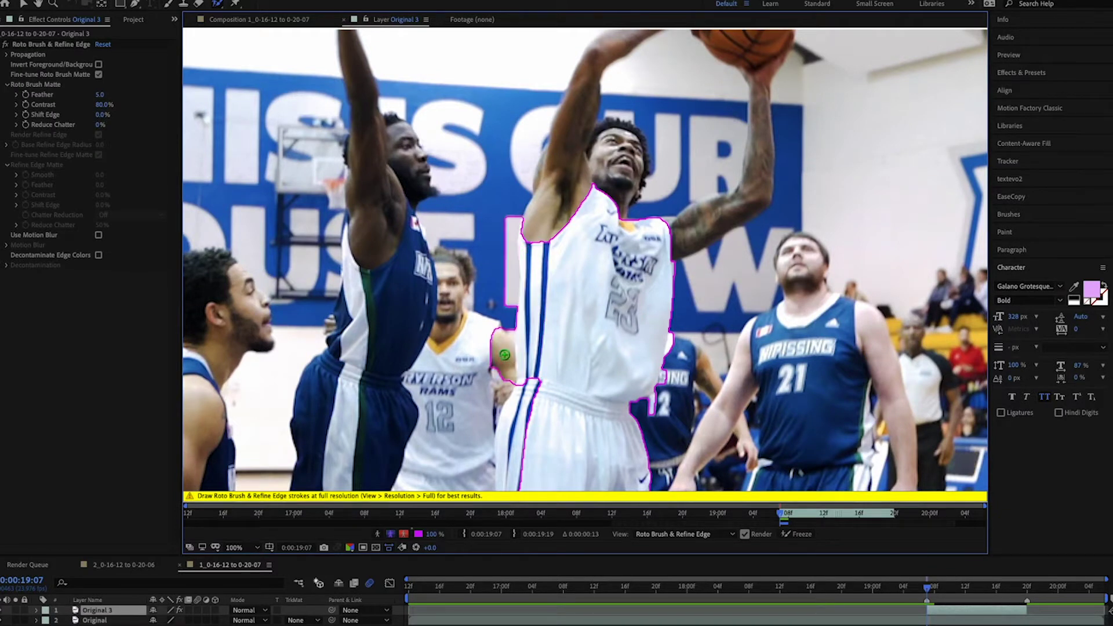
- Exclude the background beside the ball carrier's torso from the roto selection and include his whole shorts
{"action": "left_click_drag", "start_coordinate": [507, 225], "coordinate": [502, 387]}
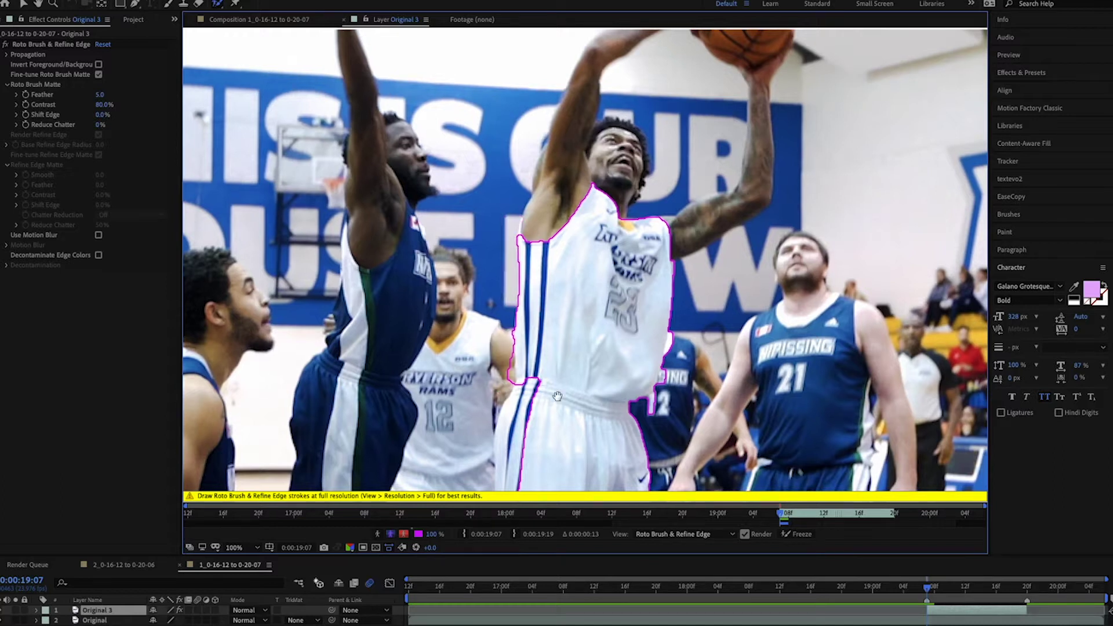
{"action": "scroll", "coordinate": [531, 272], "scroll_direction": "down", "scroll_amount": 2}
{"action": "scroll", "coordinate": [531, 272], "scroll_direction": "up", "scroll_amount": 2}
{"action": "left_click_drag", "start_coordinate": [531, 272], "coordinate": [513, 334]}
{"action": "left_click_drag", "start_coordinate": [500, 385], "coordinate": [515, 314]}
{"action": "scroll", "coordinate": [514, 313], "scroll_direction": "down", "scroll_amount": 2}
{"action": "left_click_drag", "start_coordinate": [500, 356], "coordinate": [502, 240]}
{"action": "left_click_drag", "start_coordinate": [642, 298], "coordinate": [666, 220]}
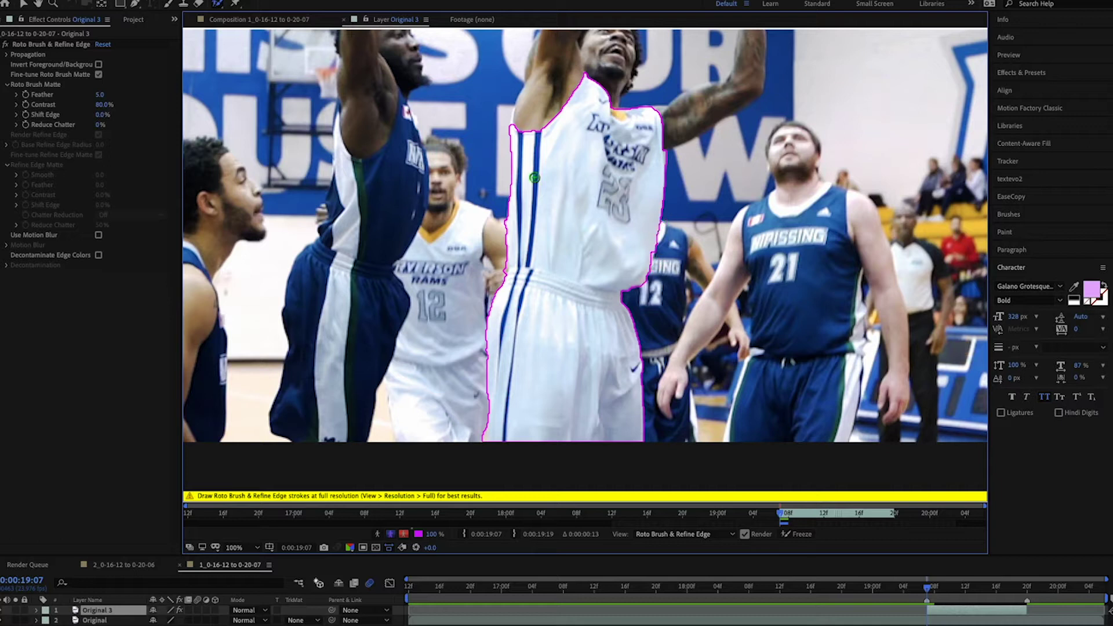
- Touch up the roto selection at the jersey's armpit corner and check the outline down to the shorts
{"action": "scroll", "coordinate": [548, 232], "scroll_direction": "up", "scroll_amount": 2}
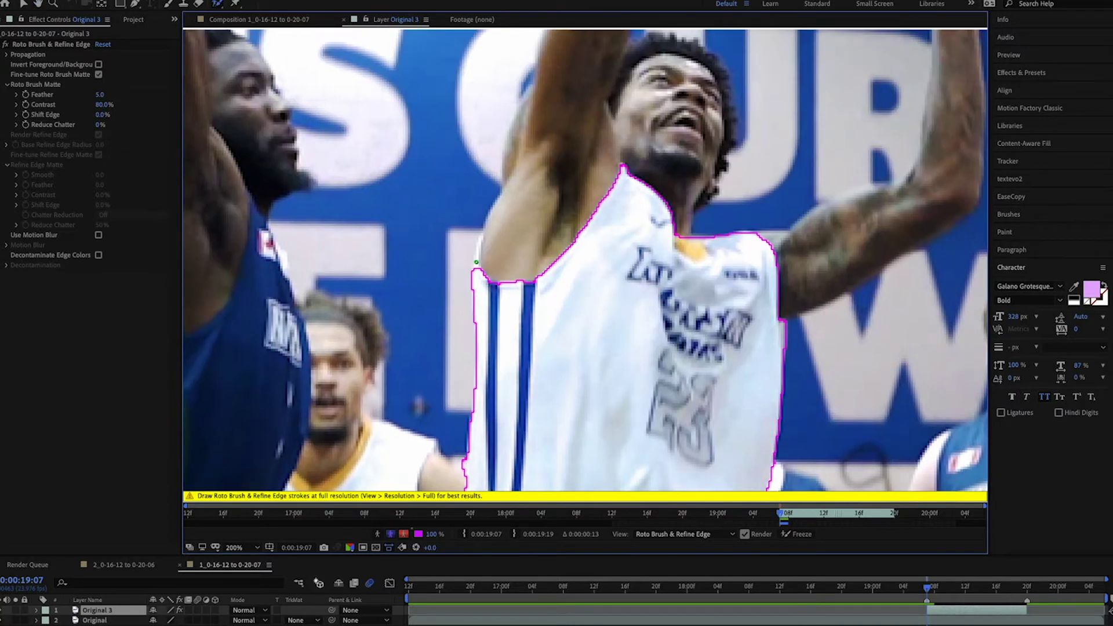
{"action": "left_click_drag", "start_coordinate": [476, 262], "coordinate": [480, 242]}
{"action": "scroll", "coordinate": [693, 334], "scroll_direction": "down", "scroll_amount": 3}
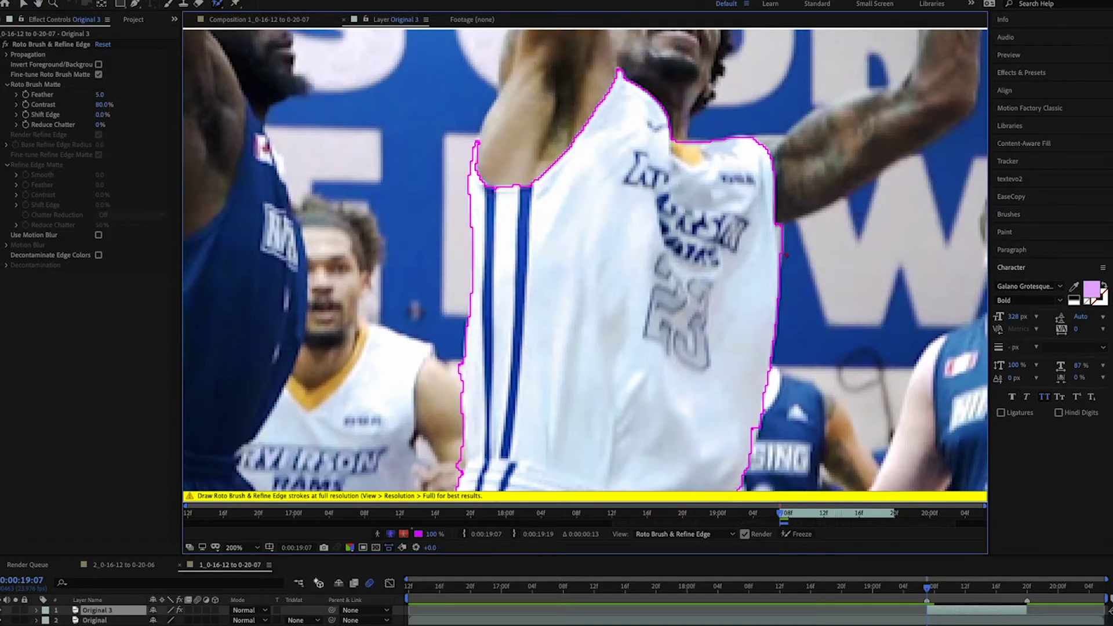
{"action": "scroll", "coordinate": [515, 241], "scroll_direction": "down", "scroll_amount": 4}
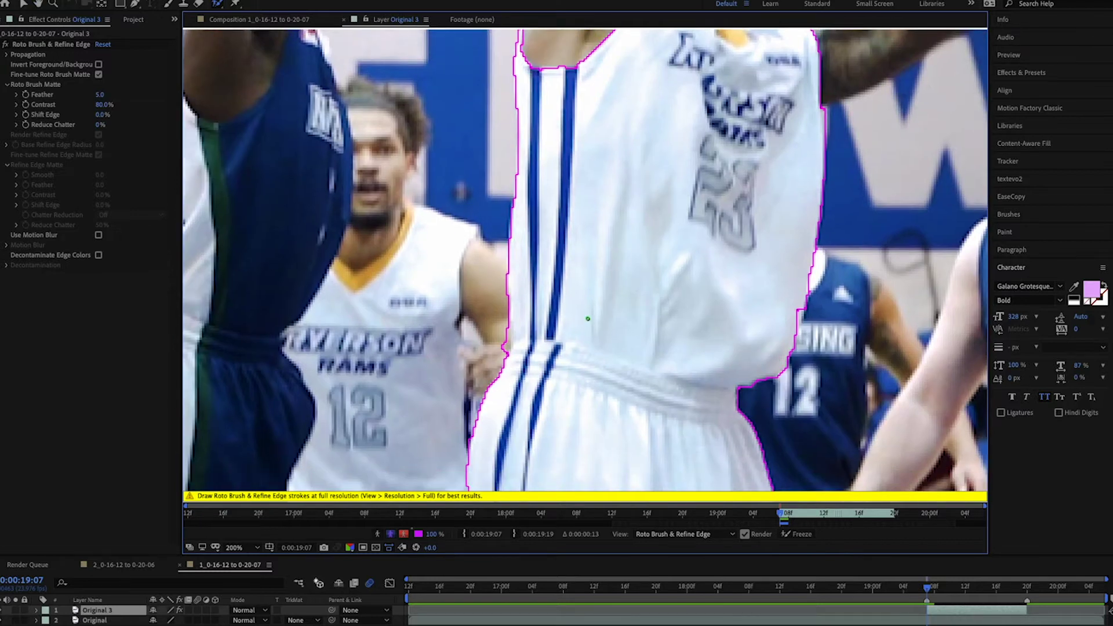
{"action": "scroll", "coordinate": [562, 295], "scroll_direction": "down", "scroll_amount": 2}
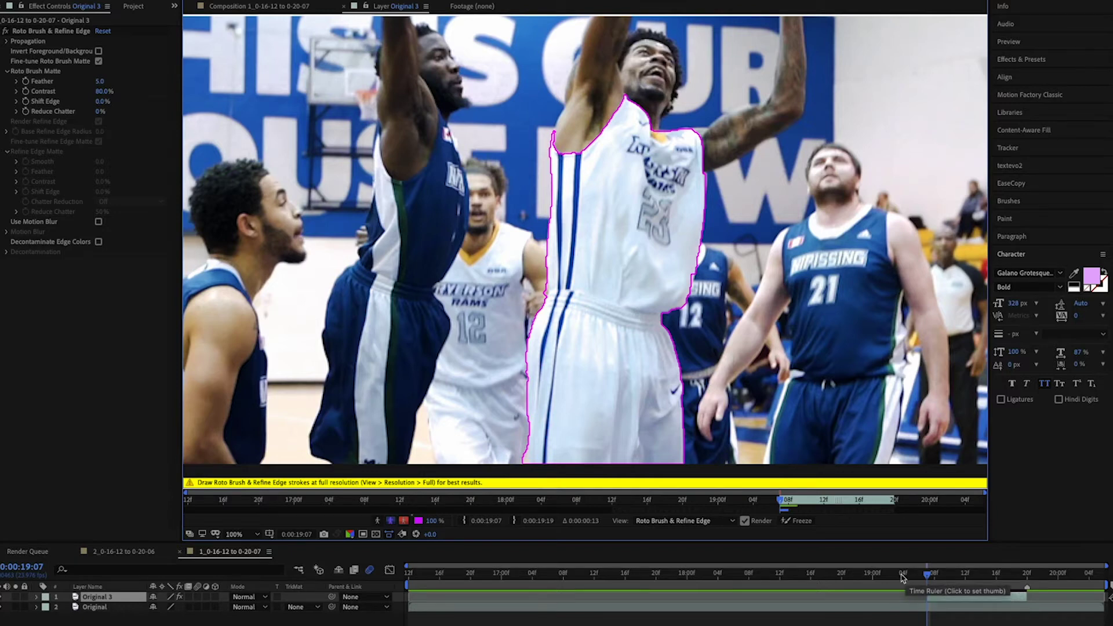
- Play the layer briefly to check how the roto outline propagates, and return to the first frame, 0:00:19:07
{"action": "key", "text": "space"}
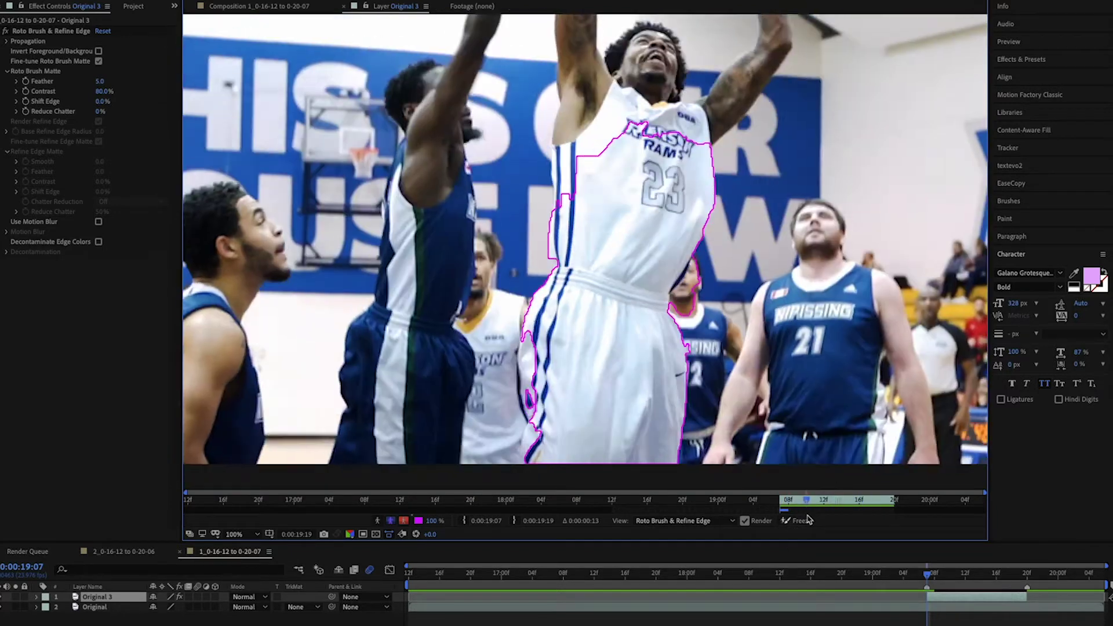
{"action": "key", "text": "space"}
{"action": "left_click", "coordinate": [786, 506]}
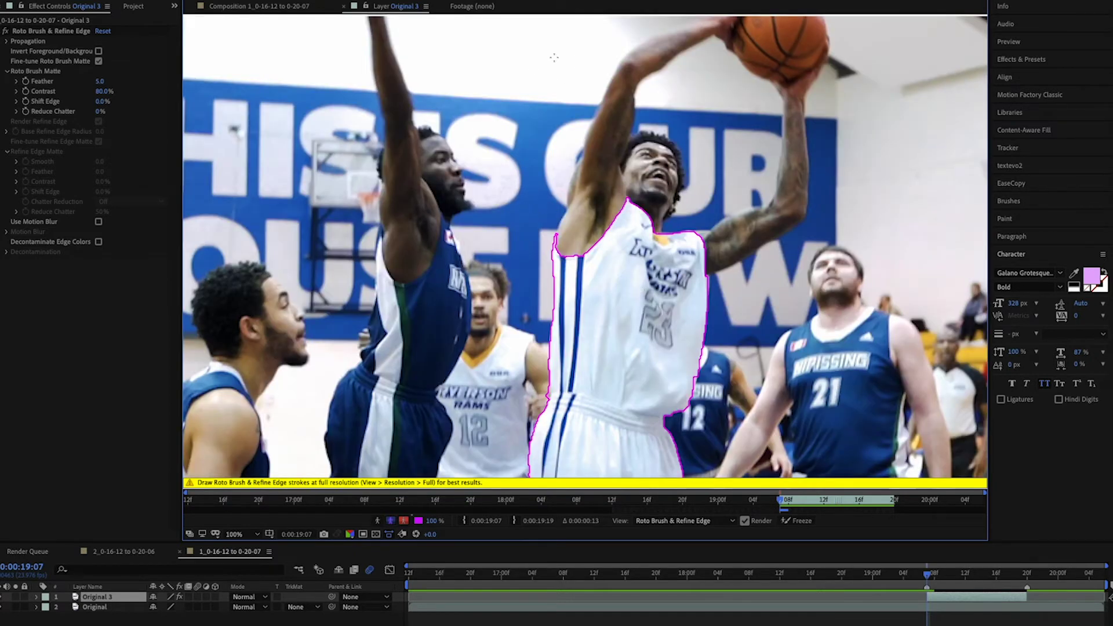
- Step frame by frame up to 0:00:19:20 to examine the propagated roto outline, and return to 0:00:19:07
{"action": "key", "text": "Page_Down"}
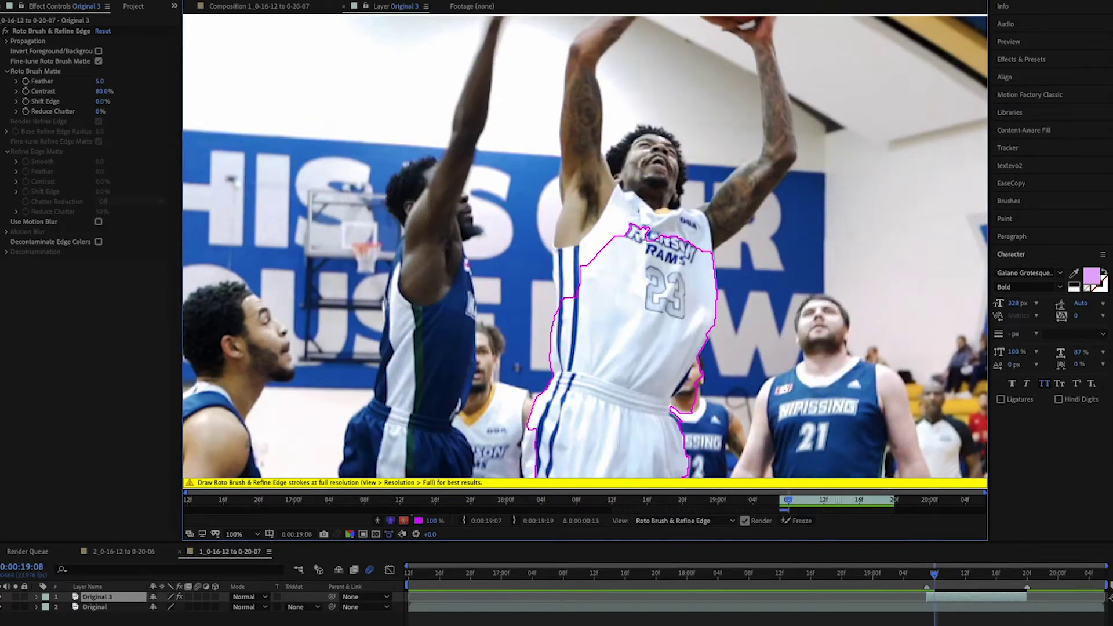
{"action": "scroll", "coordinate": [574, 258], "scroll_direction": "up", "scroll_amount": 2}
{"action": "scroll", "coordinate": [574, 259], "scroll_direction": "down", "scroll_amount": 4}
{"action": "left_click_drag", "start_coordinate": [711, 360], "coordinate": [708, 311]}
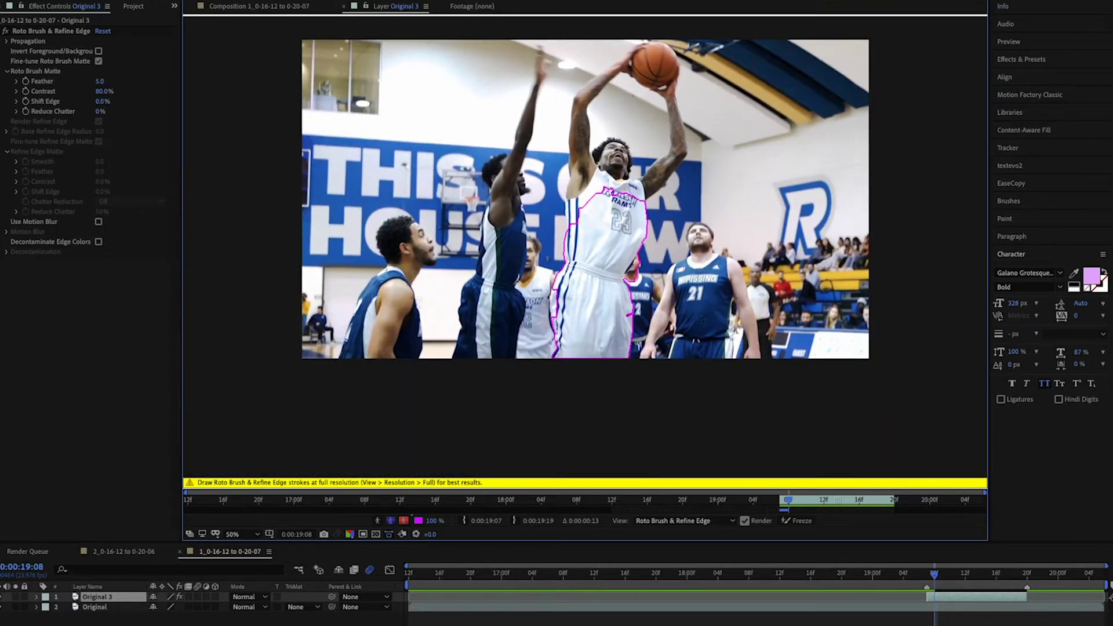
{"action": "key", "text": "Page_Up"}
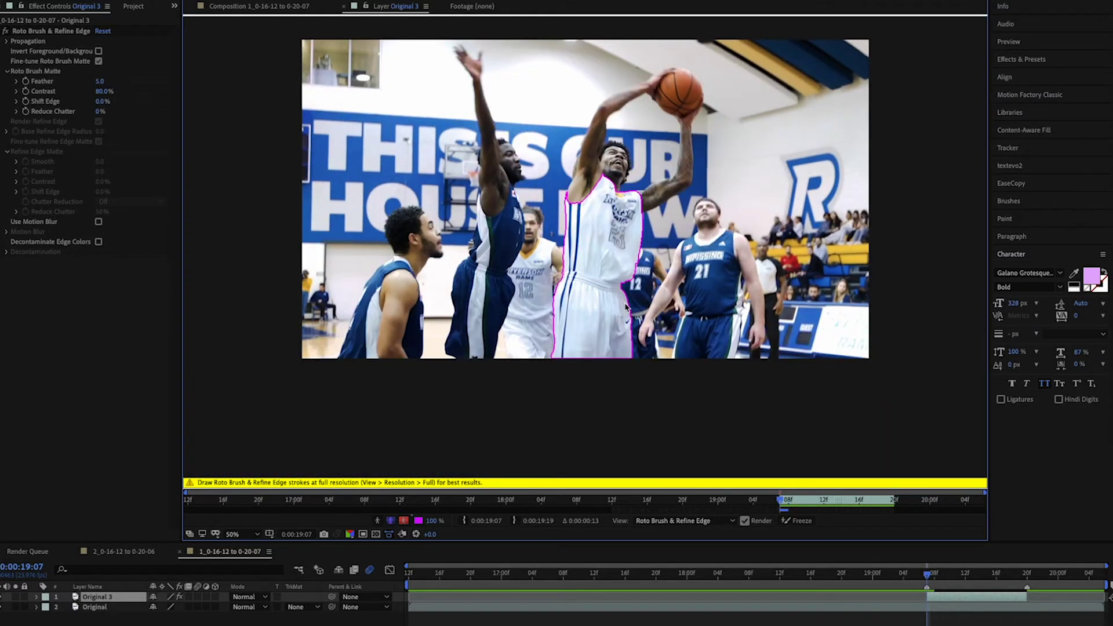
{"action": "key", "text": "Page_Down"}
{"action": "key", "text": "Page_Down"}
{"action": "key", "text": "Page_Down"}
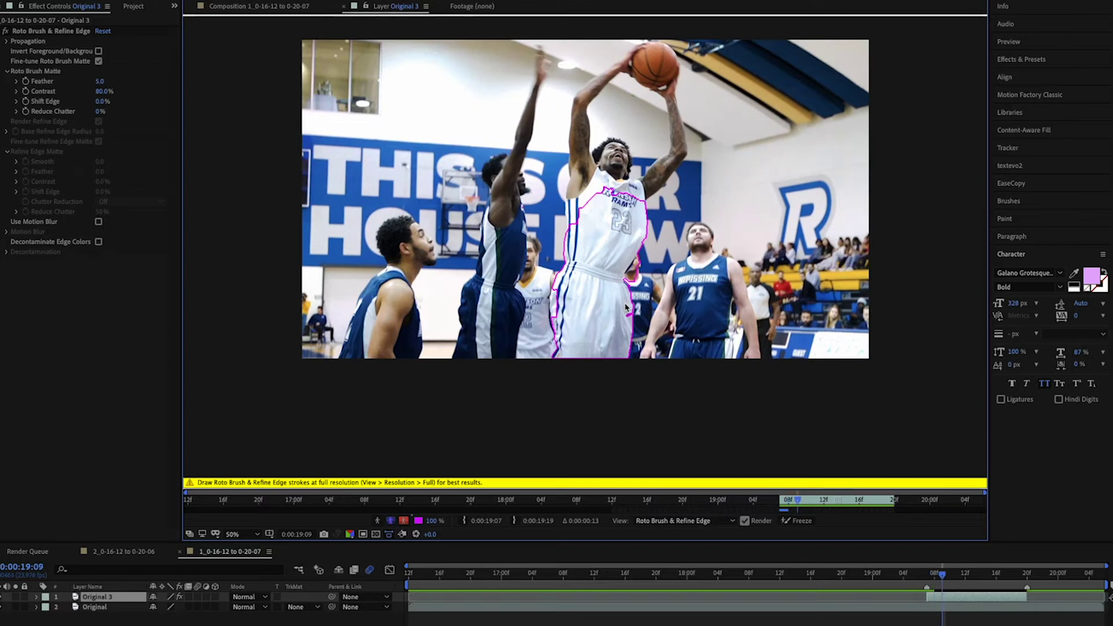
{"action": "key", "text": "Page_Down"}
{"action": "key", "text": "Page_Down"}
{"action": "key", "text": "Page_Down"}
{"action": "key", "text": "Page_Down"}
{"action": "key", "text": "Page_Down"}
{"action": "key", "text": "Page_Down"}
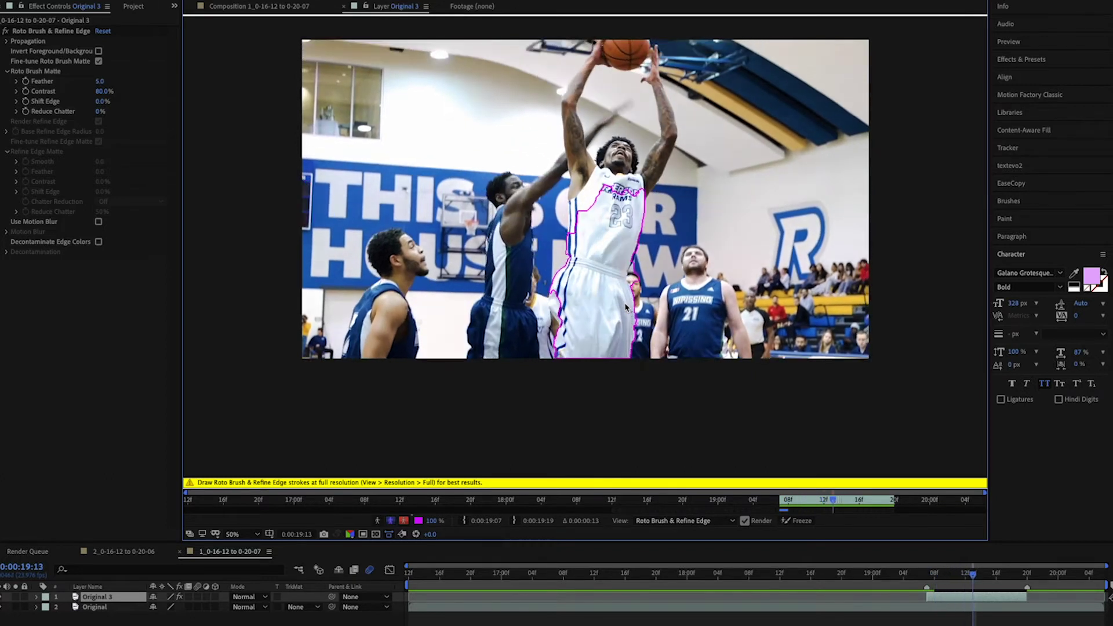
{"action": "key", "text": "Page_Down"}
{"action": "key", "text": "Page_Down"}
{"action": "key", "text": "Page_Down"}
{"action": "key", "text": "Page_Down"}
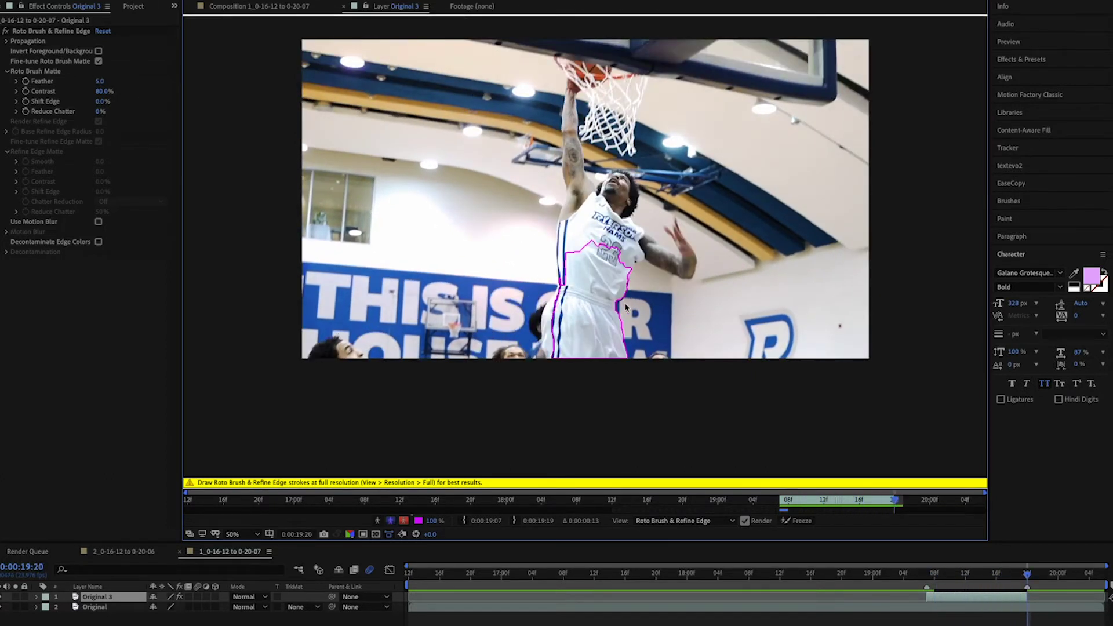
{"action": "left_click", "coordinate": [785, 504]}
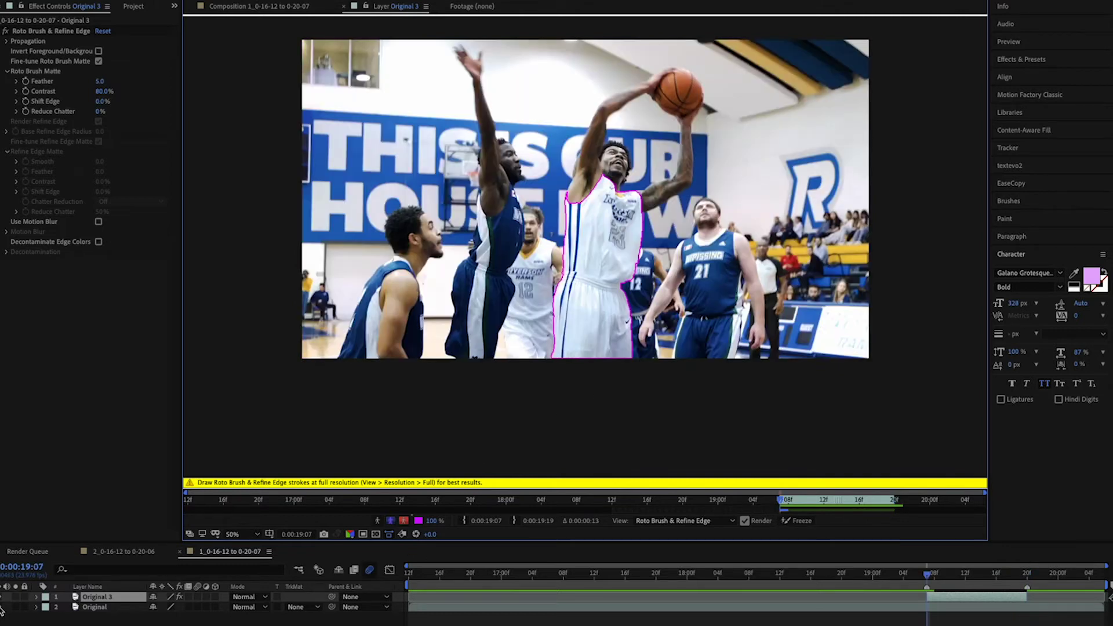
- Hide the Original layer to inspect the uniform cutout in the composition, restore it, and return to the layer view
{"action": "left_click", "coordinate": [84, 570]}
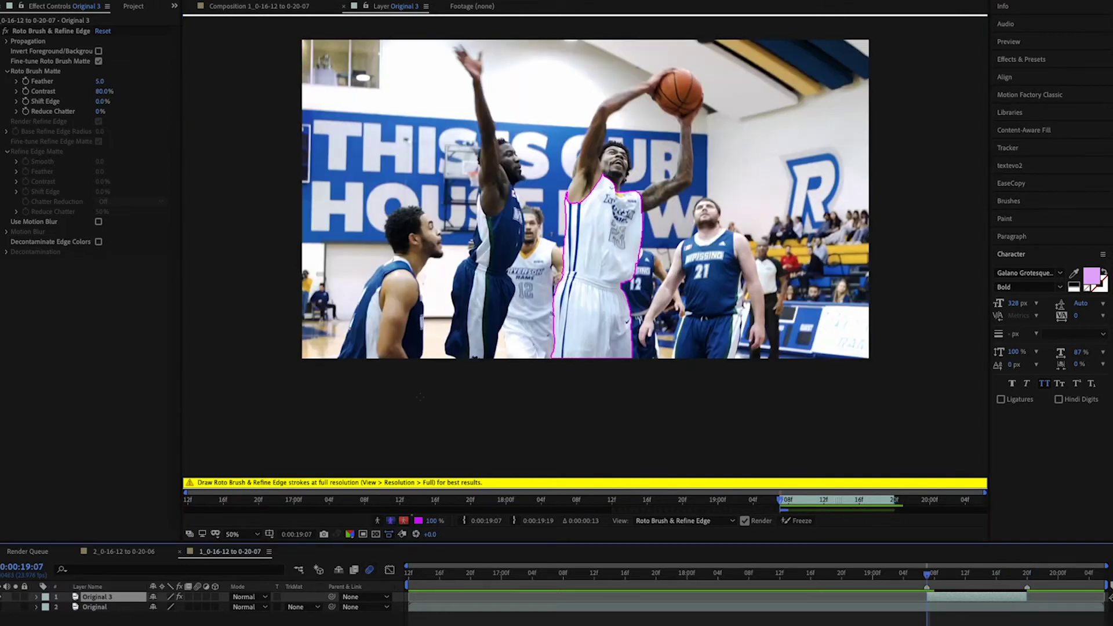
{"action": "left_click", "coordinate": [245, 8]}
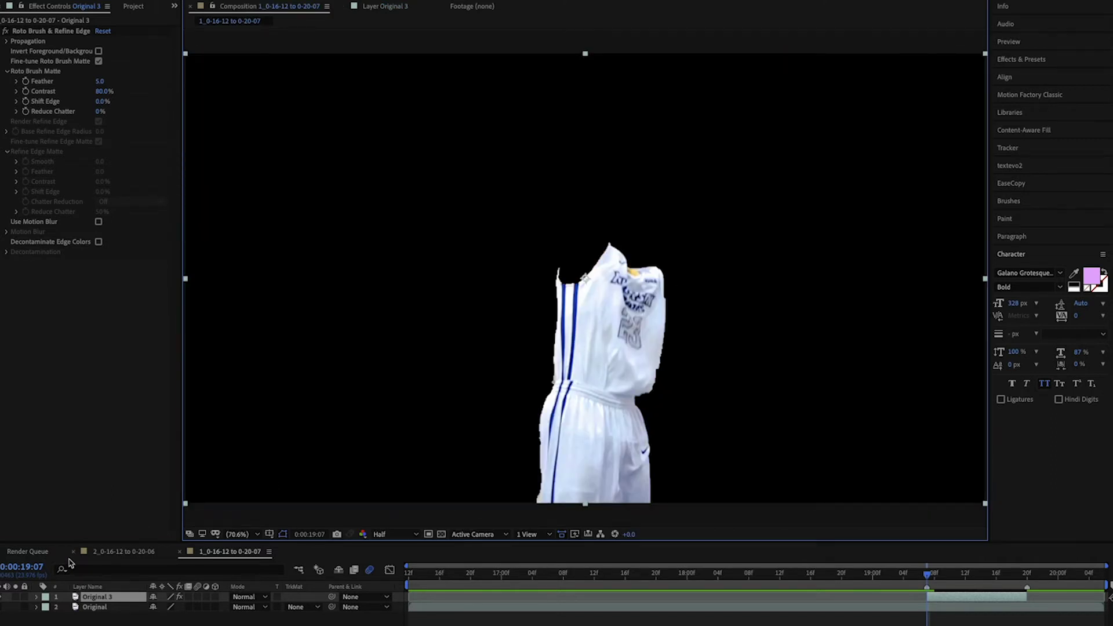
{"action": "left_click", "coordinate": [5, 607]}
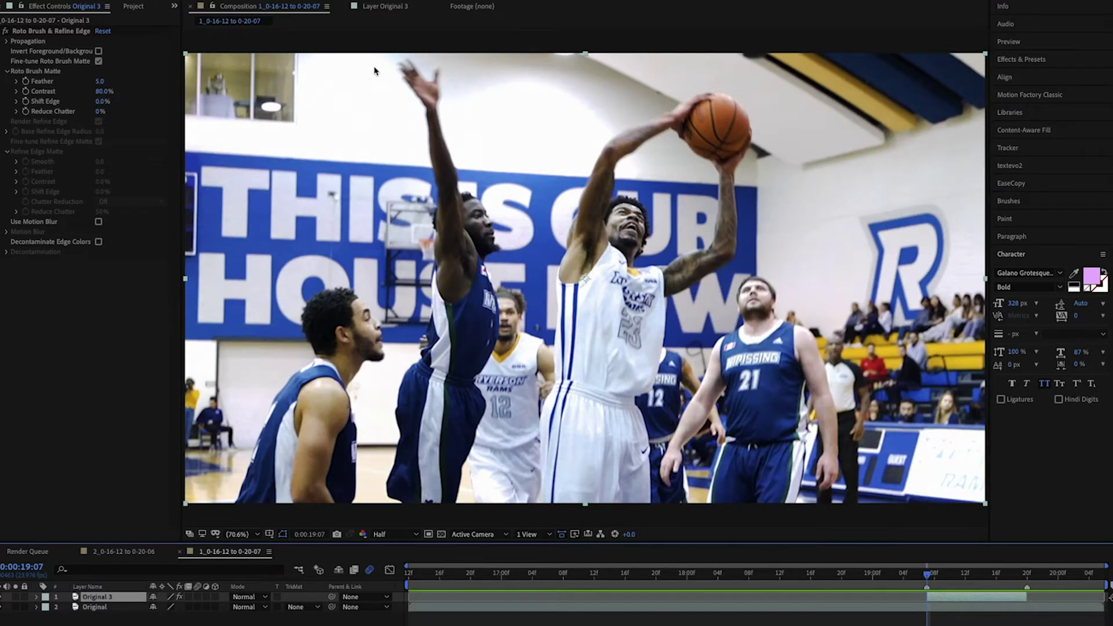
{"action": "left_click", "coordinate": [381, 6]}
- On frame 0:00:19:08, correct the roto edges along the shorts and exclude the player behind the waist
{"action": "scroll", "coordinate": [596, 281], "scroll_direction": "up", "scroll_amount": 2}
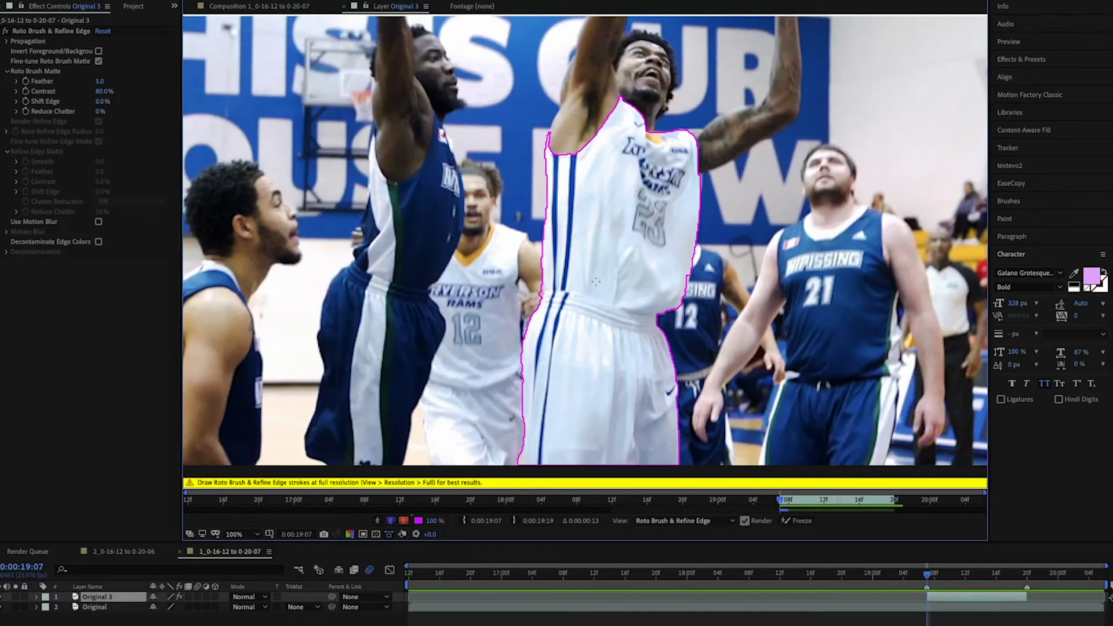
{"action": "left_click_drag", "start_coordinate": [486, 543], "coordinate": [487, 554]}
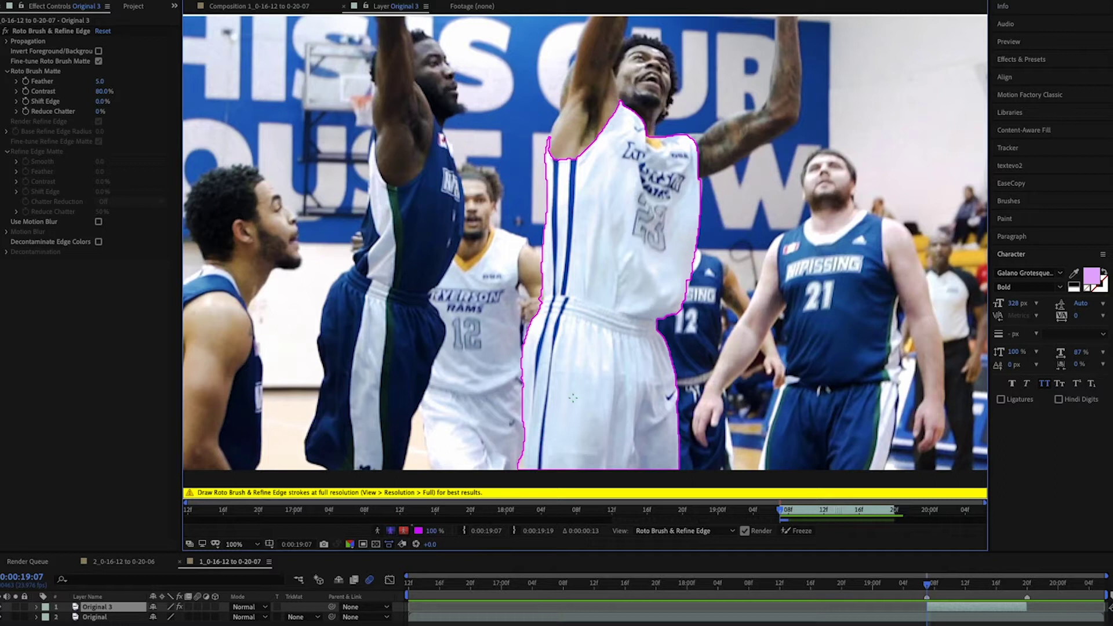
{"action": "key", "text": "Page_Down"}
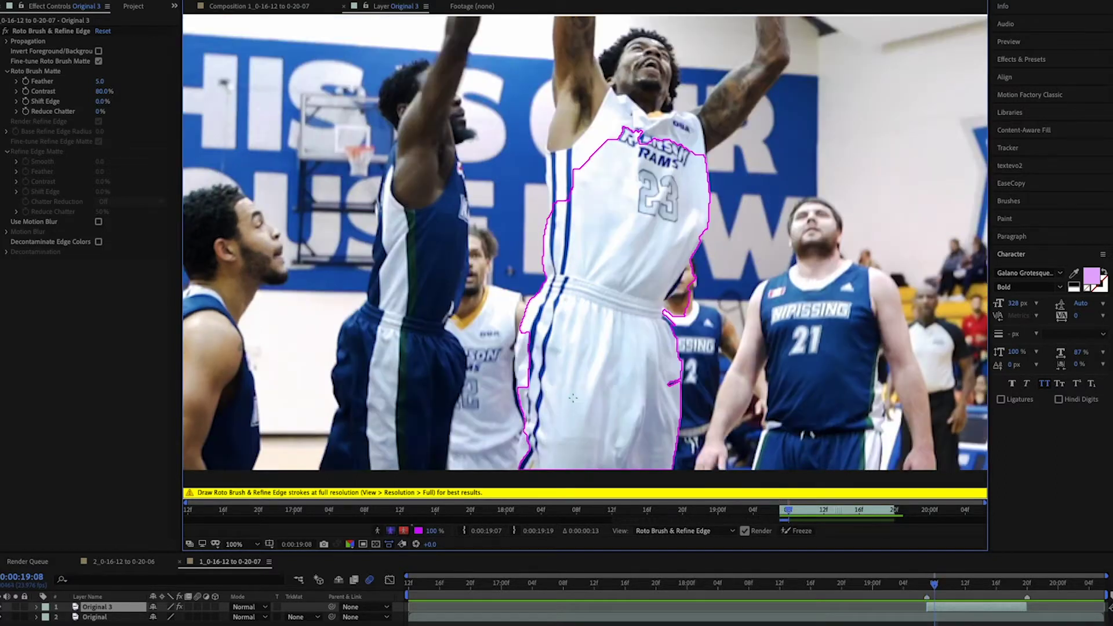
{"action": "scroll", "coordinate": [576, 276], "scroll_direction": "up", "scroll_amount": 2}
{"action": "mouse_move", "coordinate": [513, 469]}
{"action": "left_mouse_down"}
{"action": "mouse_move", "coordinate": [538, 370]}
{"action": "mouse_move", "coordinate": [516, 266]}
{"action": "left_mouse_up"}
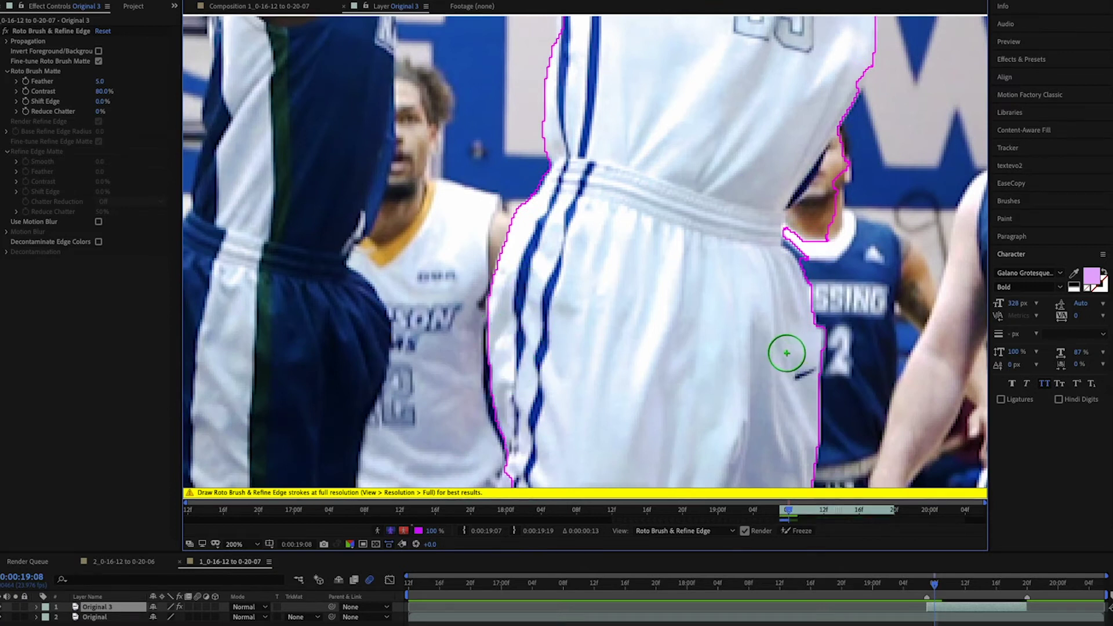
{"action": "left_click_drag", "start_coordinate": [782, 292], "coordinate": [677, 349]}
{"action": "left_click_drag", "start_coordinate": [703, 290], "coordinate": [757, 208], "text": "alt"}
{"action": "left_click_drag", "start_coordinate": [703, 306], "coordinate": [703, 296], "text": "alt"}
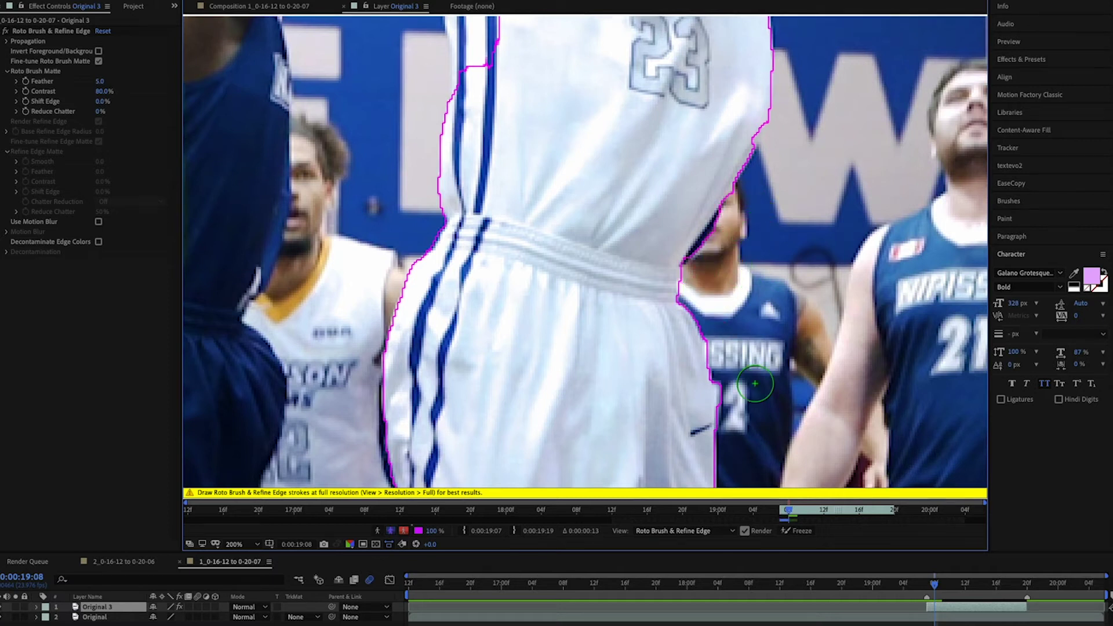
- Add the upper jersey up to the shoulders to the roto selection and exclude the area around the neck
{"action": "left_click_drag", "start_coordinate": [546, 167], "coordinate": [515, 352]}
{"action": "mouse_move", "coordinate": [455, 273]}
{"action": "left_mouse_down"}
{"action": "mouse_move", "coordinate": [446, 171]}
{"action": "mouse_move", "coordinate": [540, 75]}
{"action": "left_mouse_up"}
{"action": "left_click_drag", "start_coordinate": [569, 133], "coordinate": [553, 241]}
{"action": "left_click_drag", "start_coordinate": [614, 197], "coordinate": [664, 216], "text": "alt"}
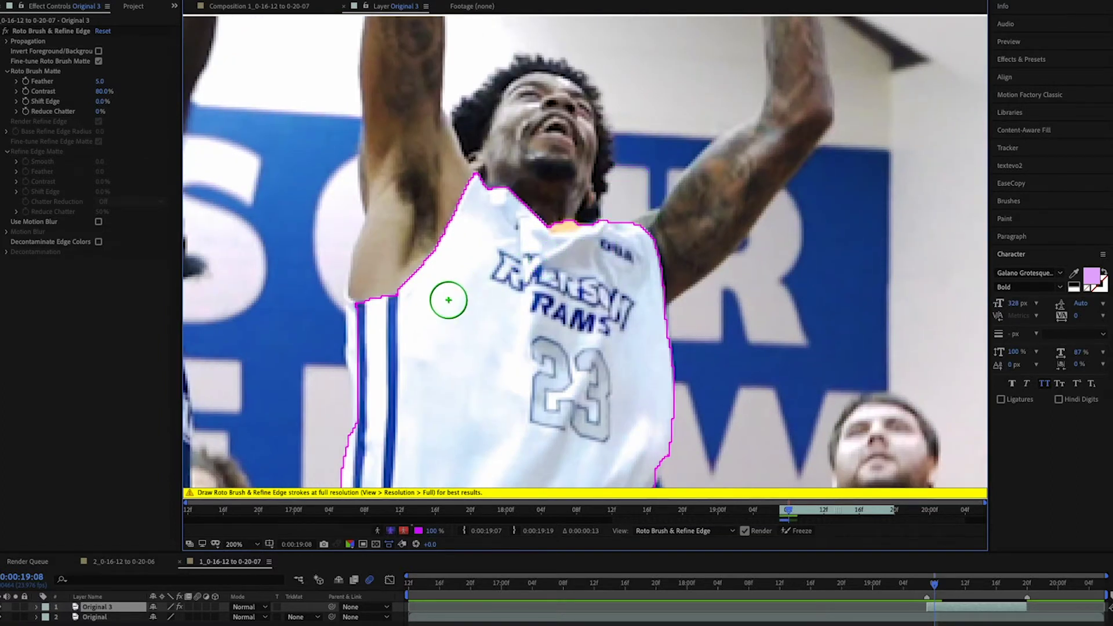
- Add the white strip outside the jersey's side stripe to the roto selection and exclude the wall beside it
{"action": "key", "text": "period"}
{"action": "left_click_drag", "start_coordinate": [418, 323], "coordinate": [728, 179]}
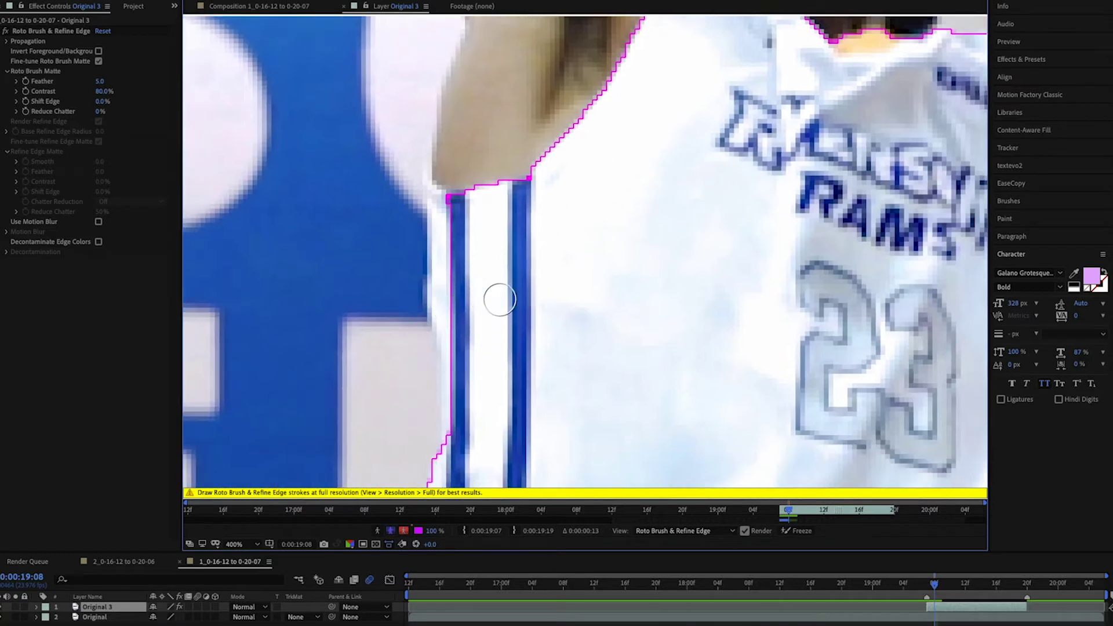
{"action": "mouse_move", "coordinate": [435, 219]}
{"action": "left_mouse_down"}
{"action": "mouse_move", "coordinate": [446, 216]}
{"action": "mouse_move", "coordinate": [464, 348]}
{"action": "left_mouse_up"}
{"action": "scroll", "coordinate": [502, 261], "scroll_direction": "down", "scroll_amount": 2}
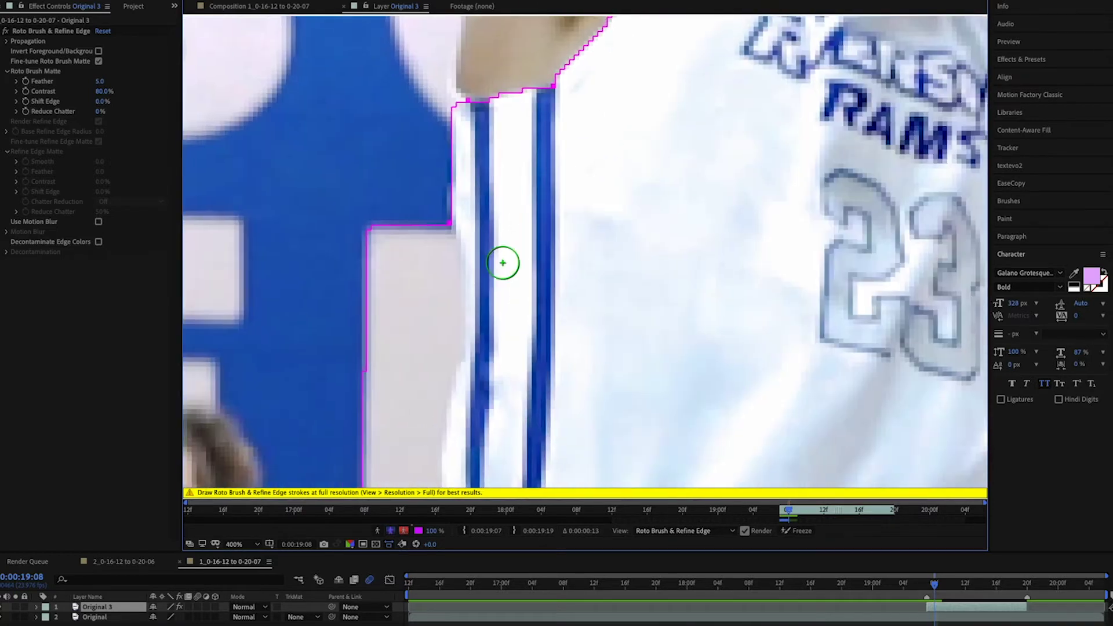
{"action": "mouse_move", "coordinate": [509, 241]}
{"action": "left_mouse_down", "text": "alt"}
{"action": "mouse_move", "coordinate": [496, 352]}
{"action": "mouse_move", "coordinate": [504, 427]}
{"action": "mouse_move", "coordinate": [523, 393]}
{"action": "mouse_move", "coordinate": [550, 258]}
{"action": "left_mouse_up", "text": "alt"}
{"action": "left_click_drag", "start_coordinate": [735, 201], "coordinate": [614, 303]}
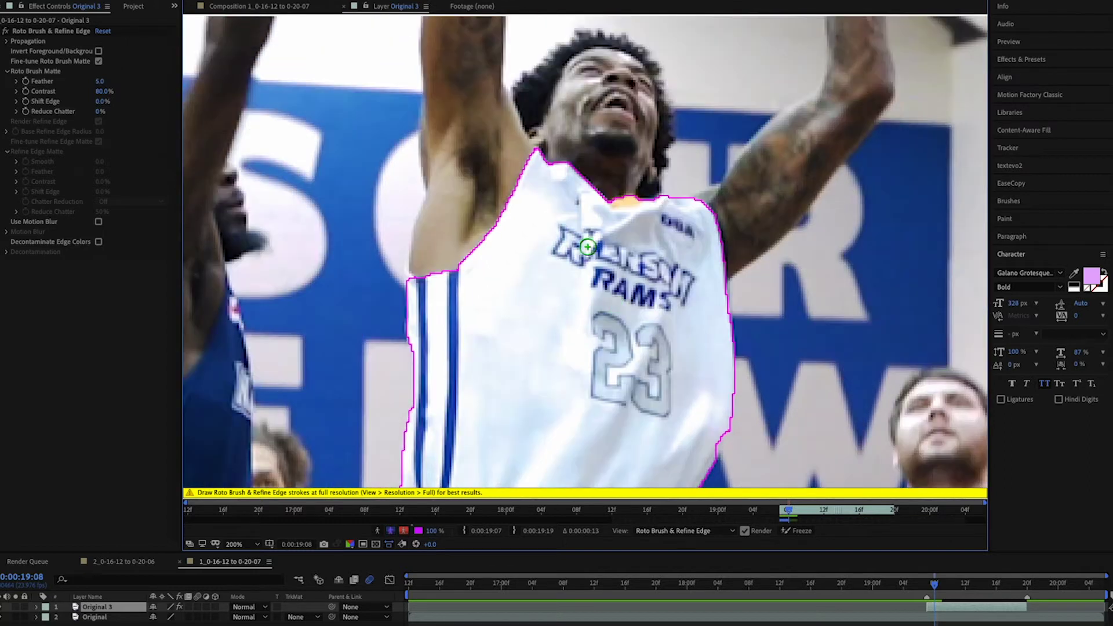
- Refine the jersey's corner below the armpit and exclude the white wall lettering beside the arm
{"action": "left_click_drag", "start_coordinate": [543, 381], "coordinate": [534, 176]}
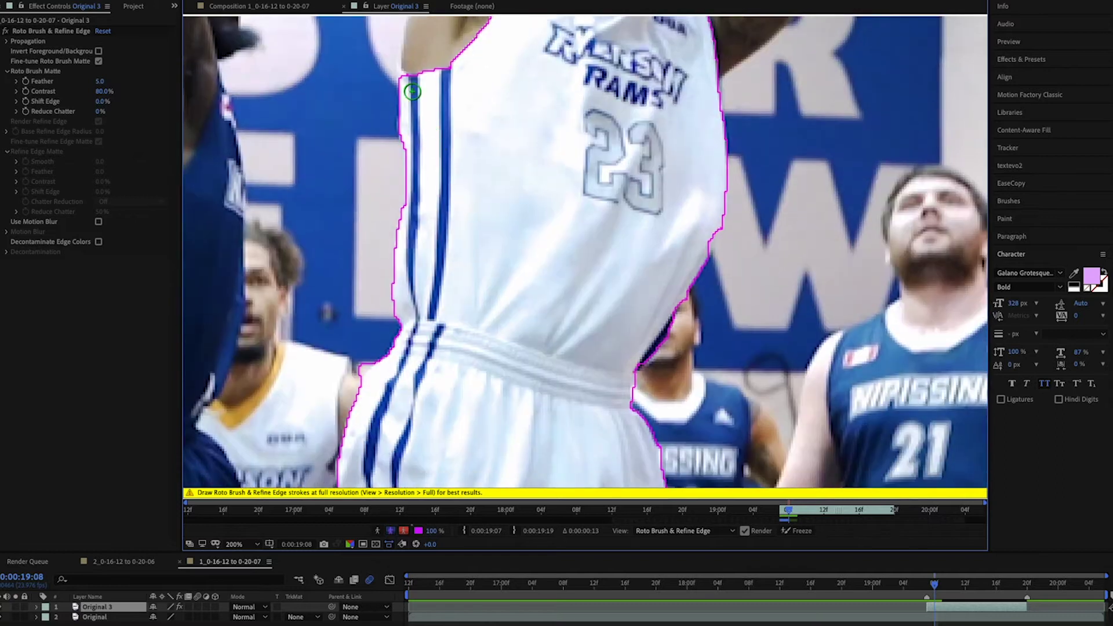
{"action": "key", "text": "period"}
{"action": "scroll", "coordinate": [397, 133], "scroll_direction": "up", "scroll_amount": 5}
{"action": "left_click_drag", "start_coordinate": [389, 179], "coordinate": [563, 289]}
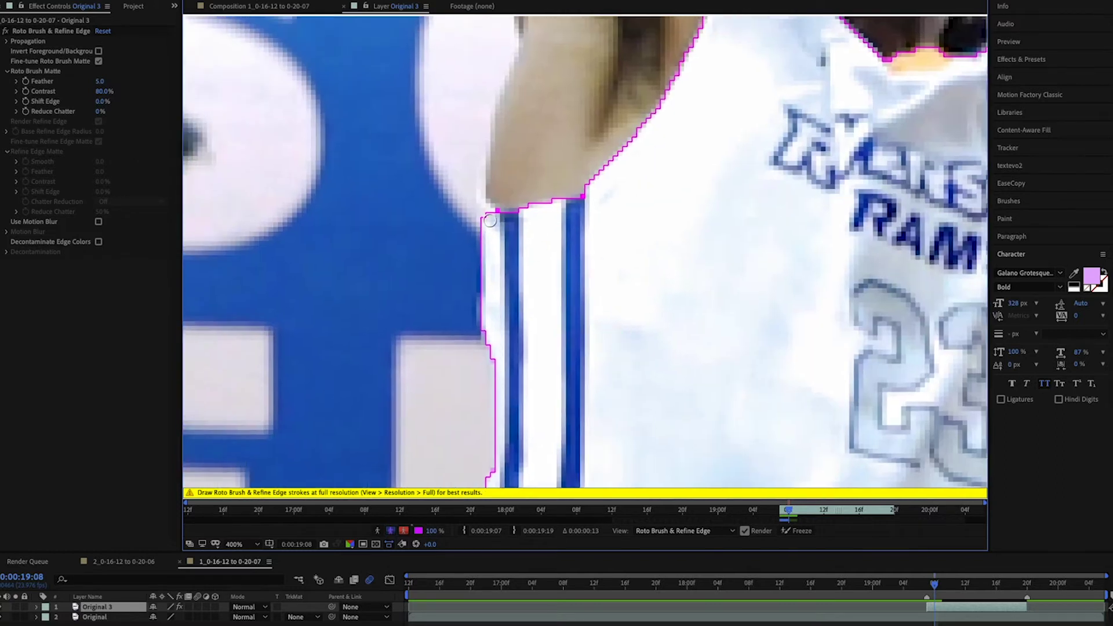
{"action": "mouse_move", "coordinate": [490, 210]}
{"action": "left_mouse_down"}
{"action": "mouse_move", "coordinate": [508, 227]}
{"action": "mouse_move", "coordinate": [473, 124]}
{"action": "mouse_move", "coordinate": [512, 106]}
{"action": "left_mouse_up"}
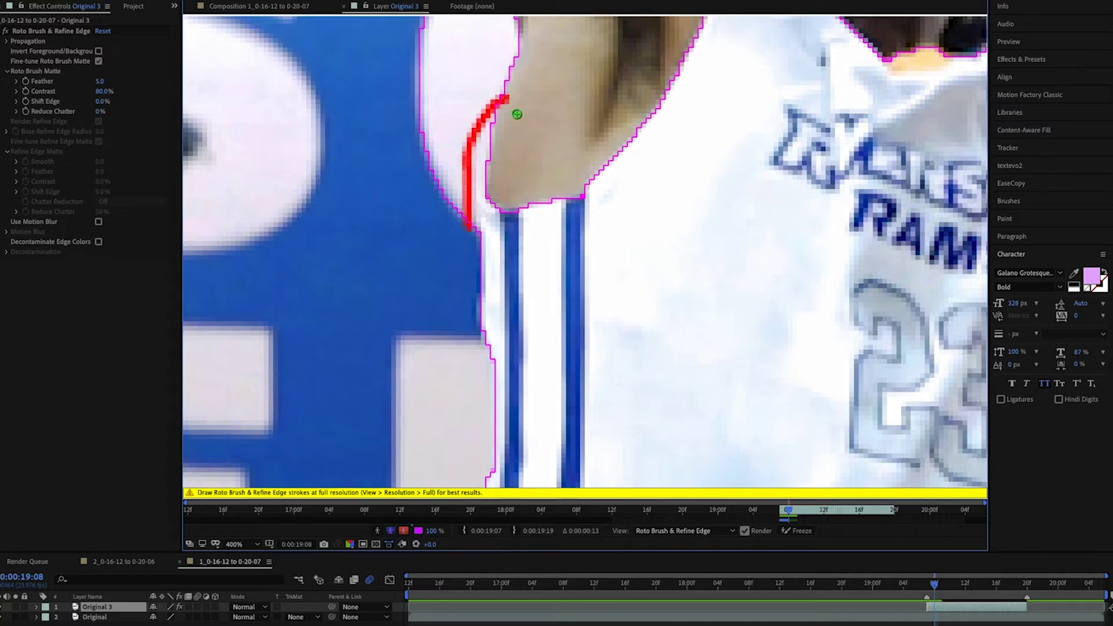
- Add the missing lower corner of the shorts beside the blue side stripe to the roto selection on frame 0:00:19:08
{"action": "key", "text": "comma"}
{"action": "left_click_drag", "start_coordinate": [568, 336], "coordinate": [534, 229]}
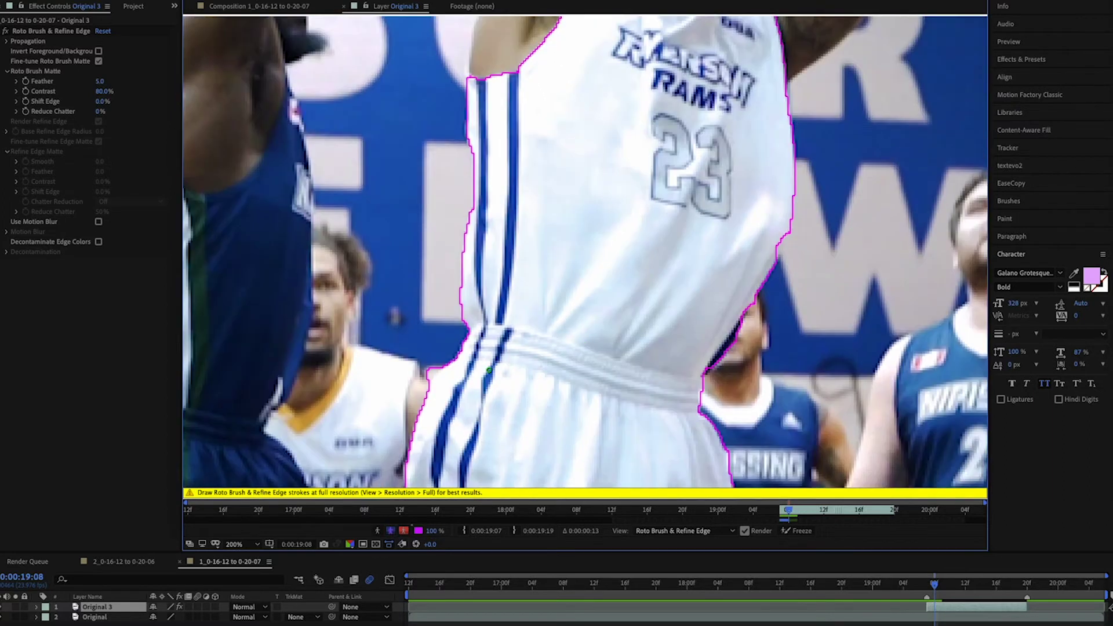
{"action": "key", "text": "period"}
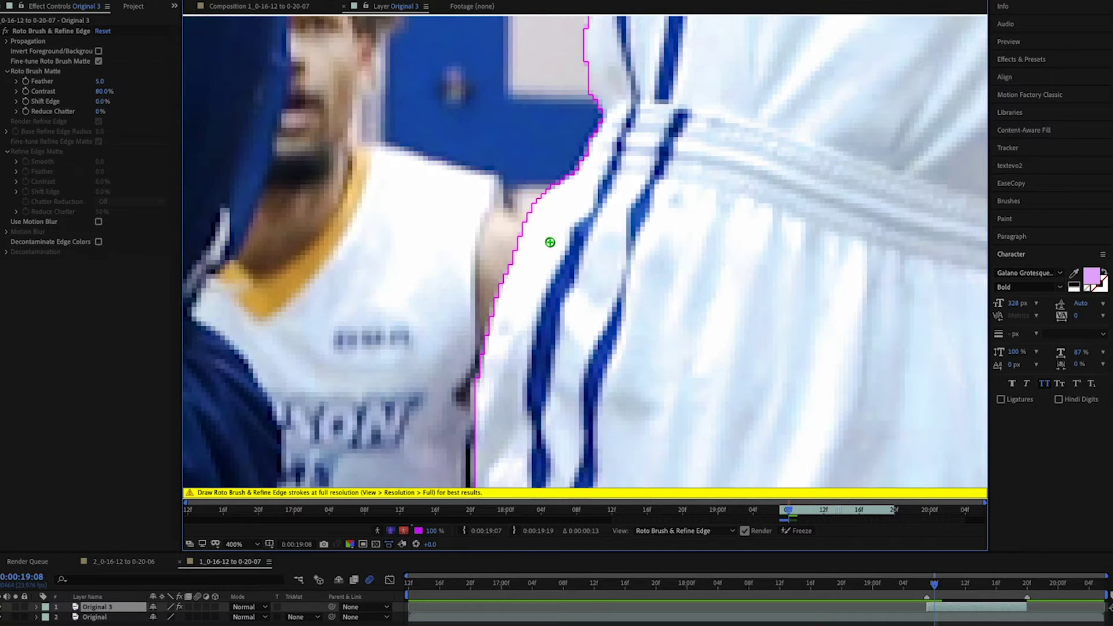
{"action": "key", "text": "period"}
{"action": "left_click_drag", "start_coordinate": [586, 253], "coordinate": [545, 198]}
{"action": "key", "text": "comma"}
{"action": "key", "text": "comma"}
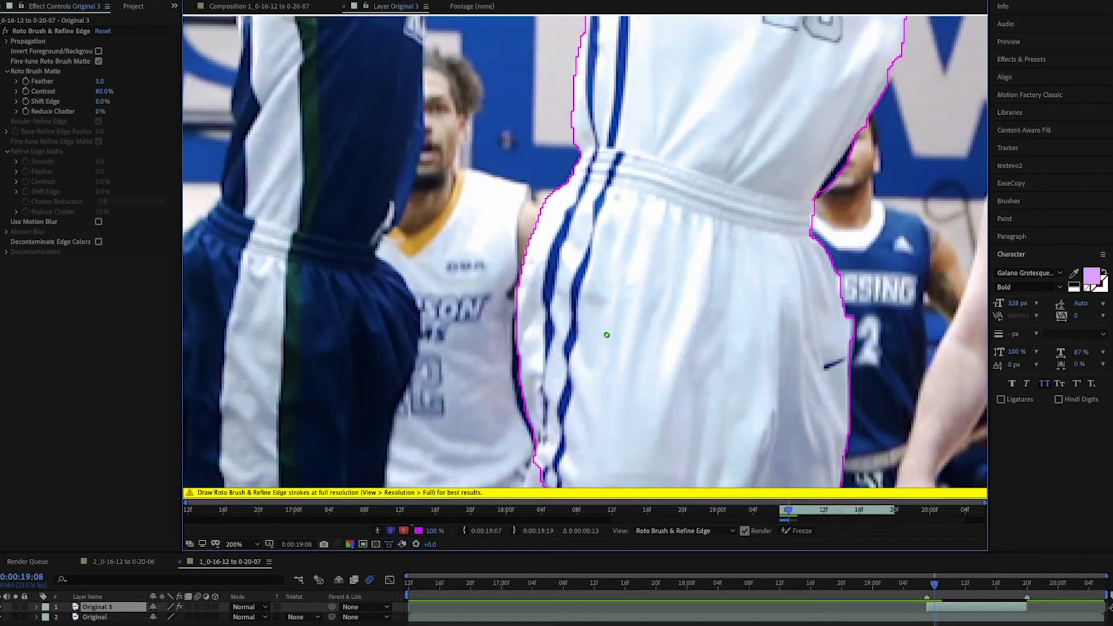
{"action": "left_click_drag", "start_coordinate": [591, 284], "coordinate": [573, 238]}
{"action": "key", "text": "comma"}
{"action": "key", "text": "period"}
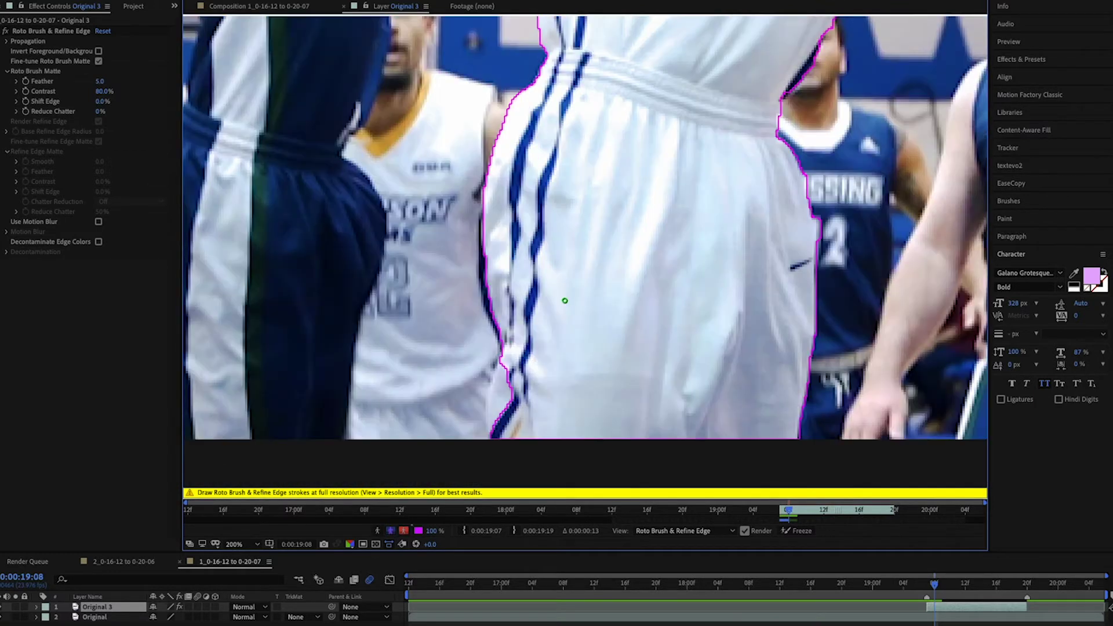
{"action": "key", "text": "period"}
{"action": "key", "text": "period"}
{"action": "key", "text": "comma"}
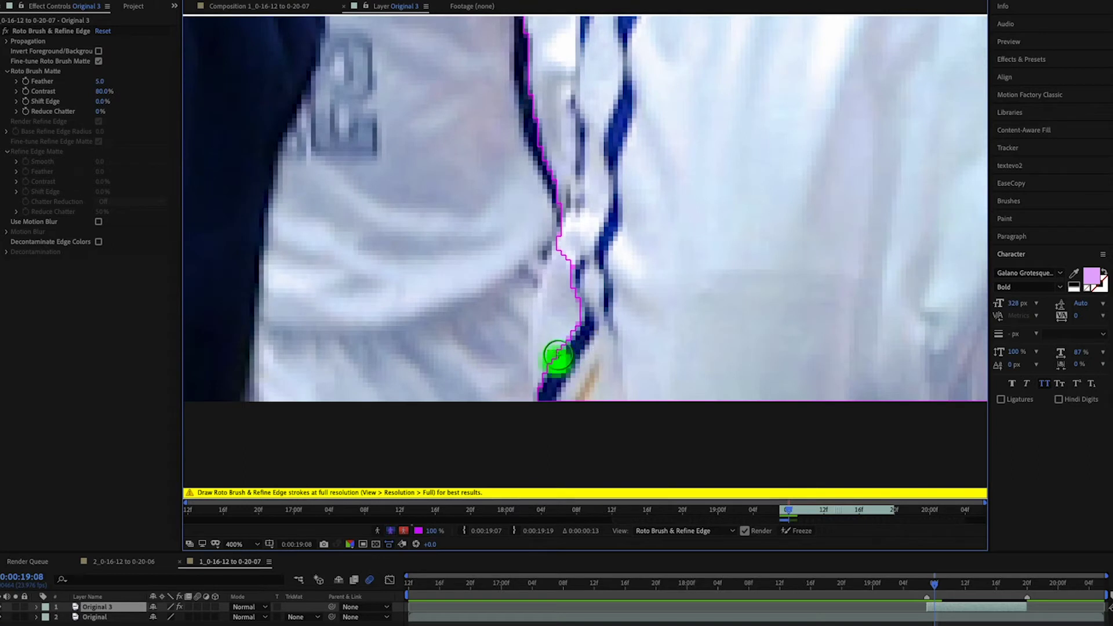
{"action": "left_click_drag", "start_coordinate": [554, 372], "coordinate": [580, 238]}
{"action": "key", "text": "period"}
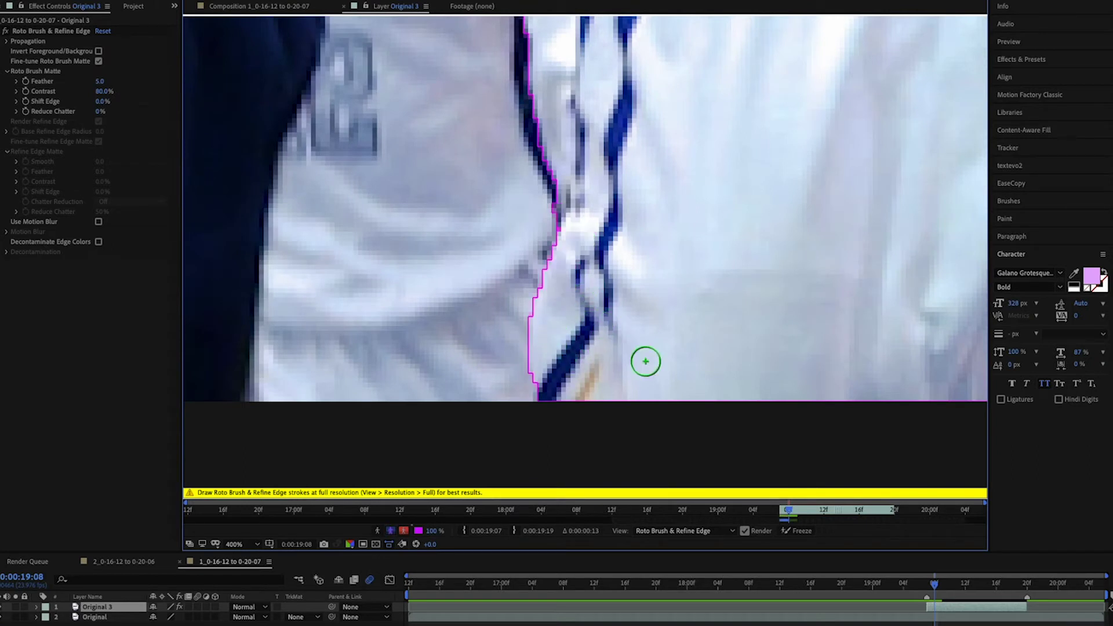
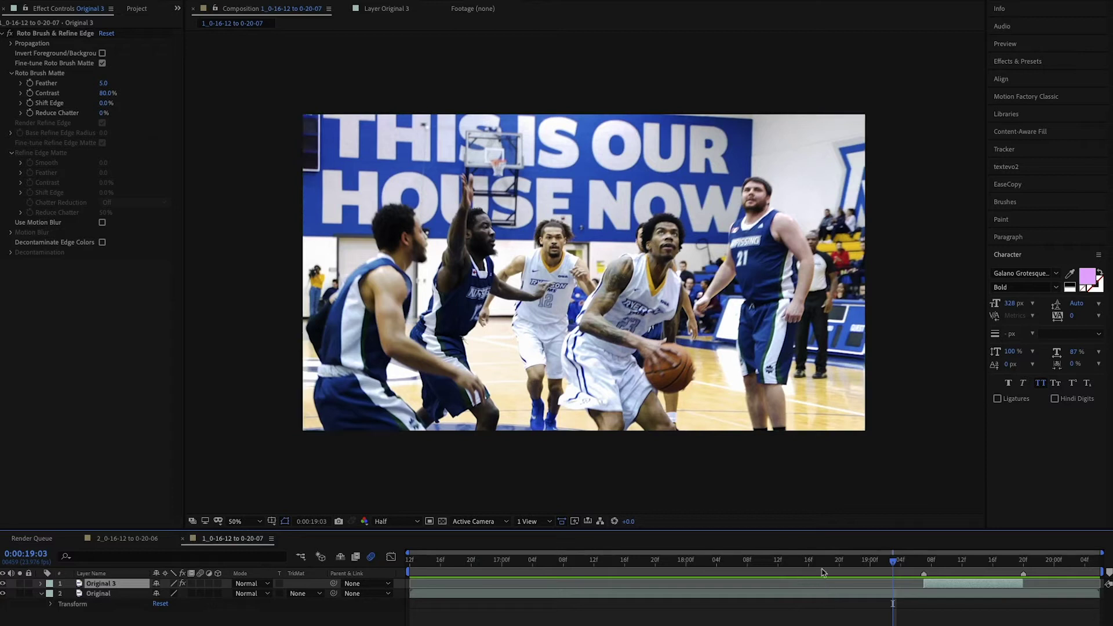
- Hide the Original layer and inspect the isolated uniform up to frame 0:00:19:17
{"action": "left_click", "coordinate": [2, 593]}
{"action": "left_click_drag", "start_coordinate": [896, 562], "coordinate": [1001, 560]}
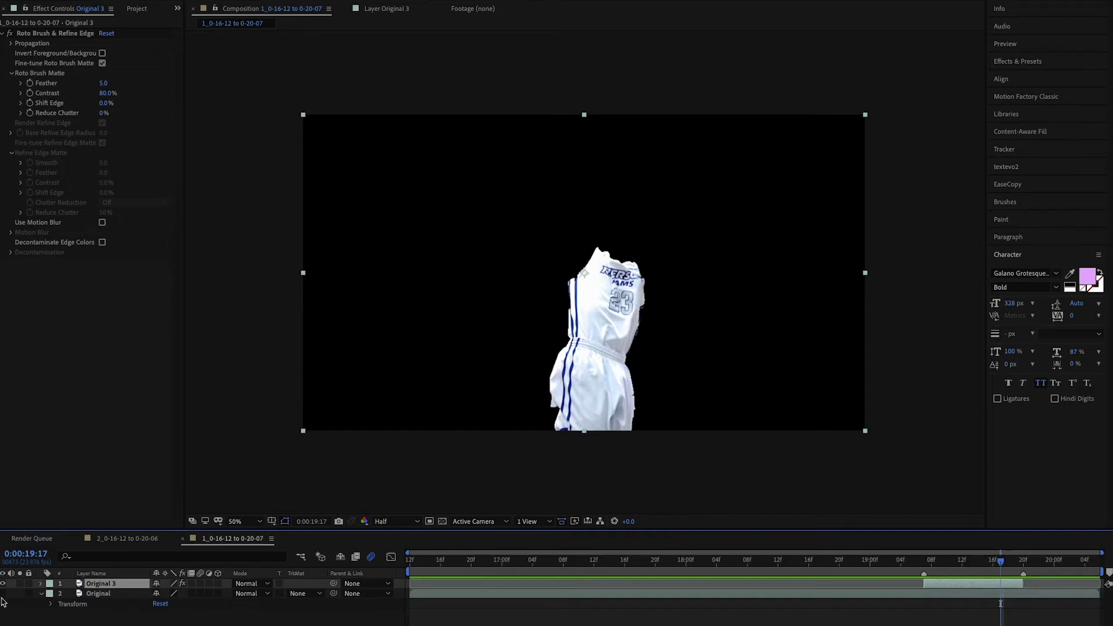
{"action": "left_click", "coordinate": [135, 467]}
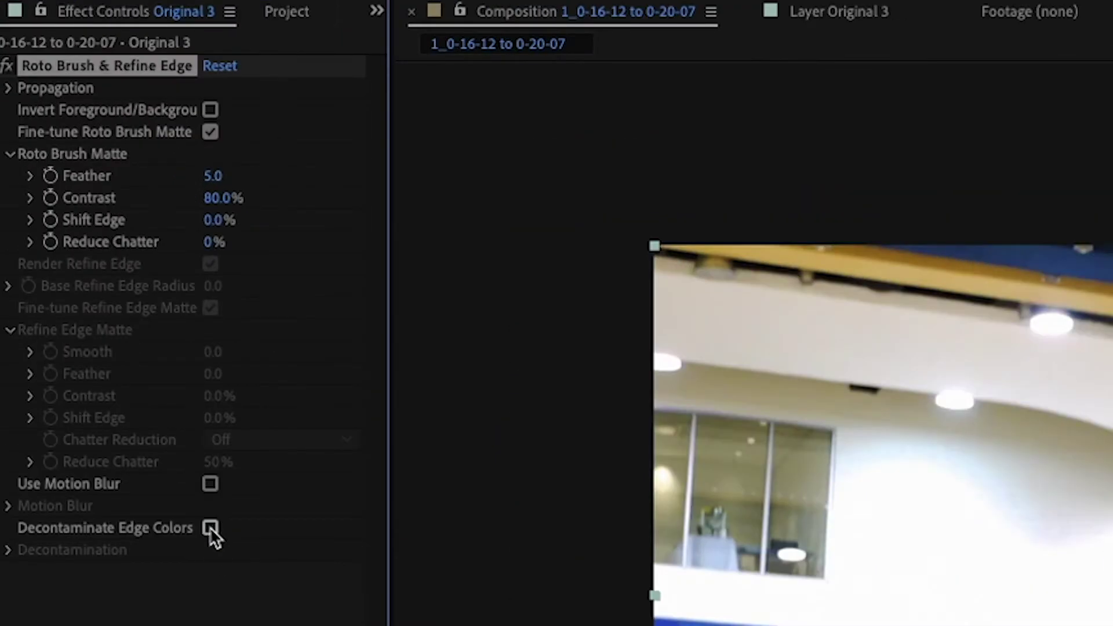
- Enable Decontaminate Edge Colors and set the Roto Brush matte to Feather 6.1, Shift Edge -1.0% and Reduce Chatter 24%
{"action": "left_click", "coordinate": [210, 528]}
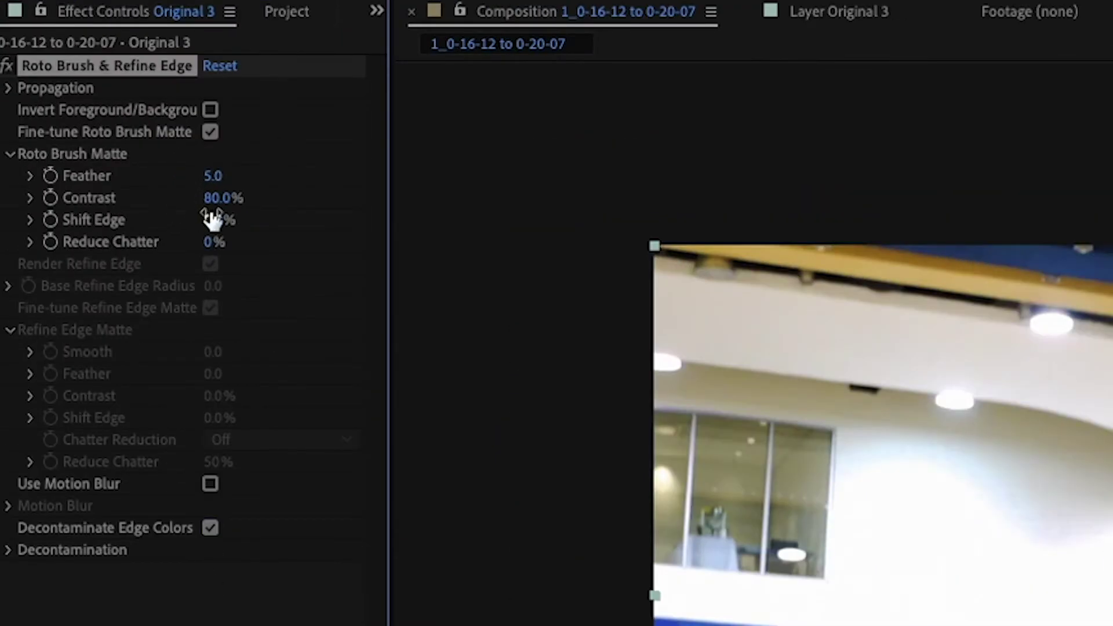
{"action": "mouse_move", "coordinate": [210, 244]}
{"action": "left_mouse_down"}
{"action": "mouse_move", "coordinate": [243, 246]}
{"action": "mouse_move", "coordinate": [199, 219]}
{"action": "mouse_move", "coordinate": [219, 229]}
{"action": "left_mouse_up"}
{"action": "left_click_drag", "start_coordinate": [221, 174], "coordinate": [227, 172]}
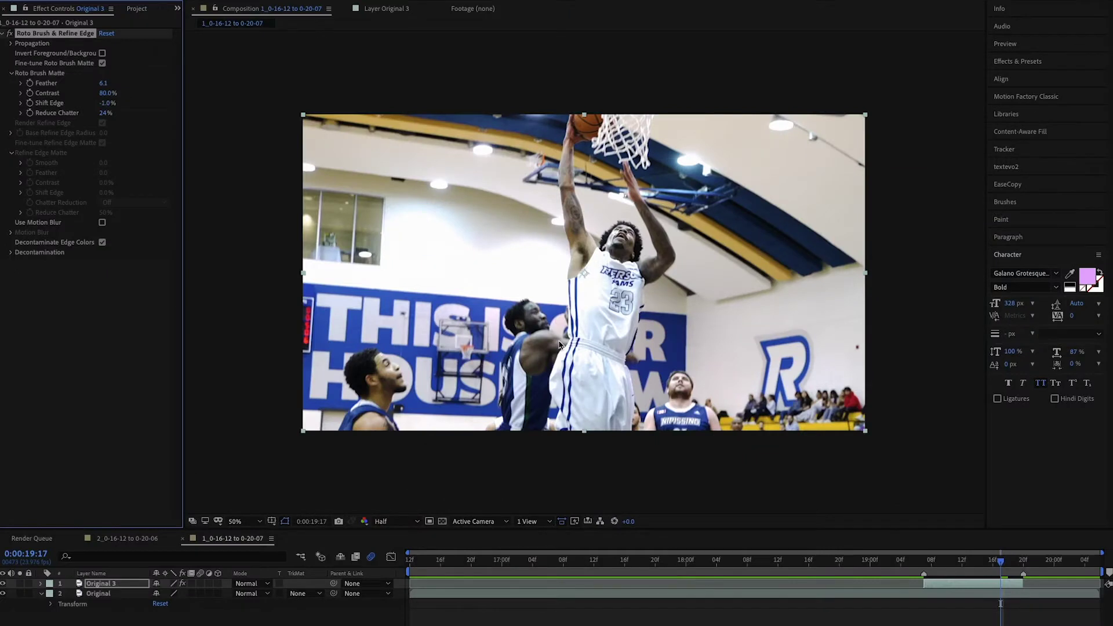
- Apply the Cartoon effect to the Original 3 layer and compare the uniform with the effect off and on
{"action": "left_click", "coordinate": [963, 586]}
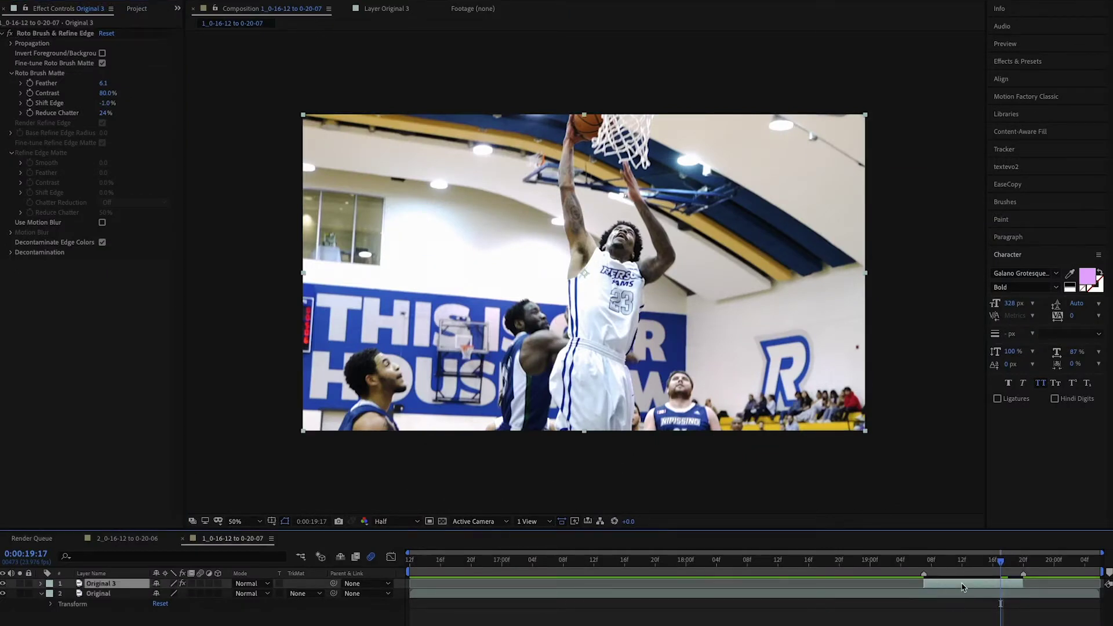
{"action": "key", "text": "ctrl+space"}
{"action": "type", "text": "ca"}
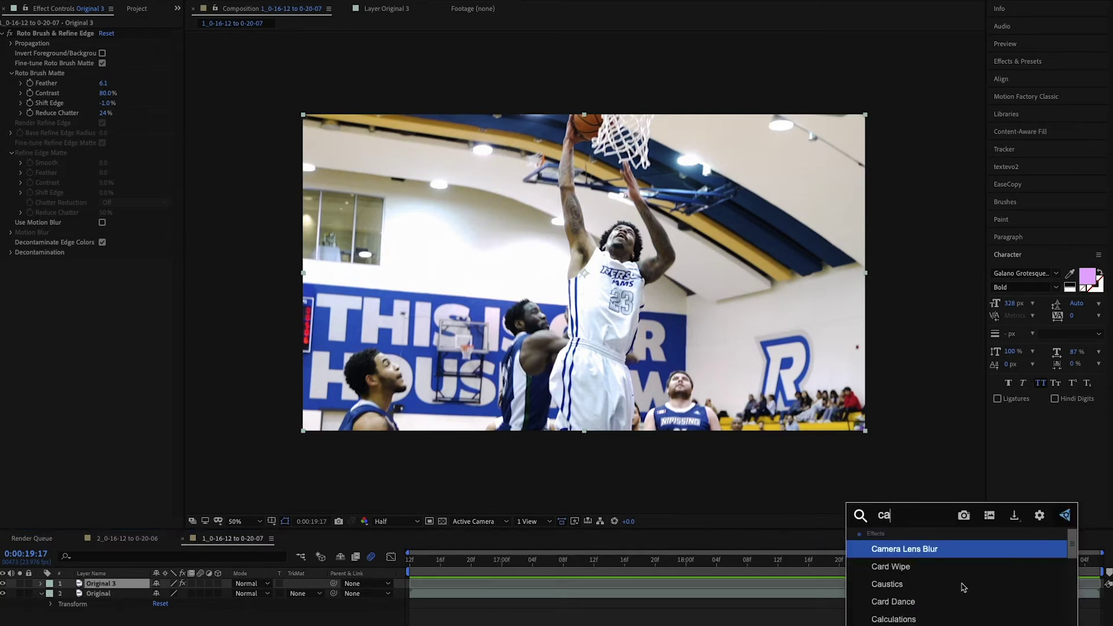
{"action": "type", "text": "rtoon"}
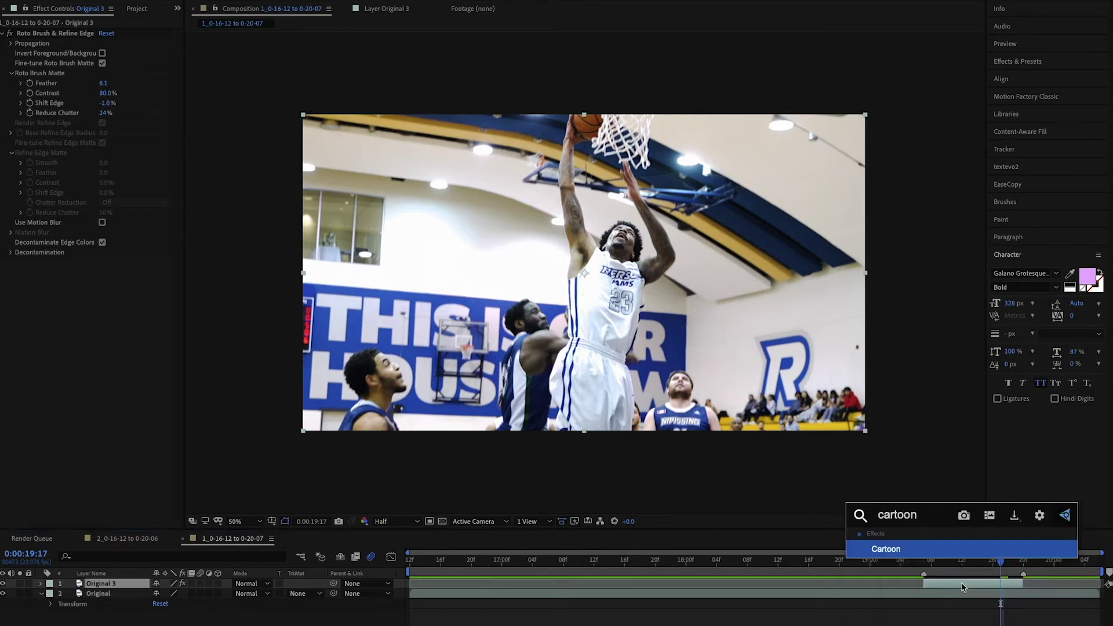
{"action": "key", "text": "Return"}
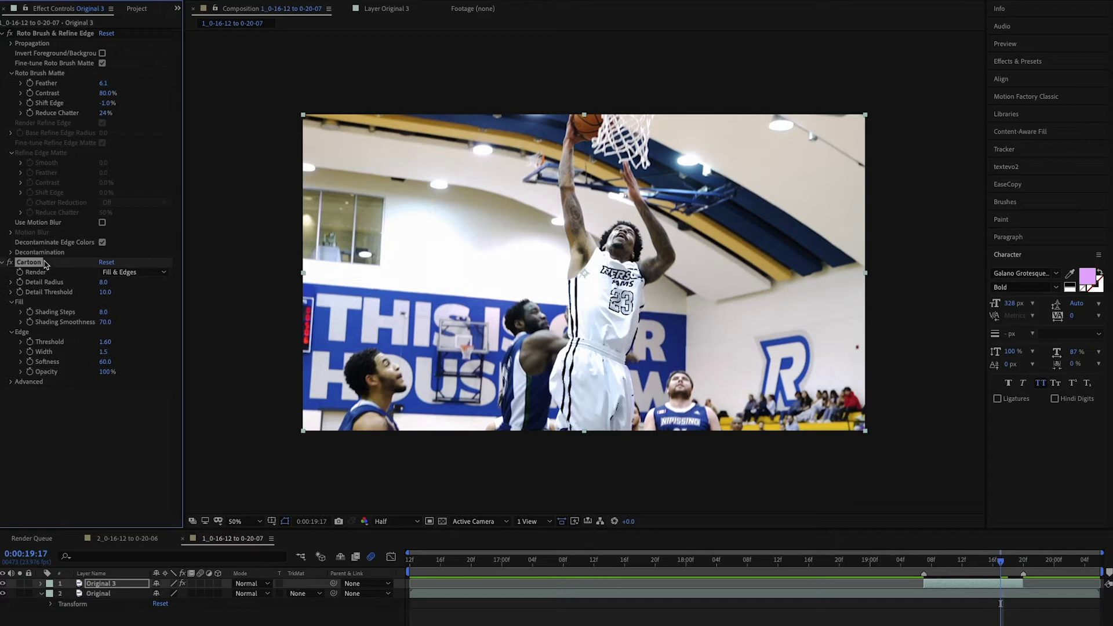
{"action": "key", "text": "slash"}
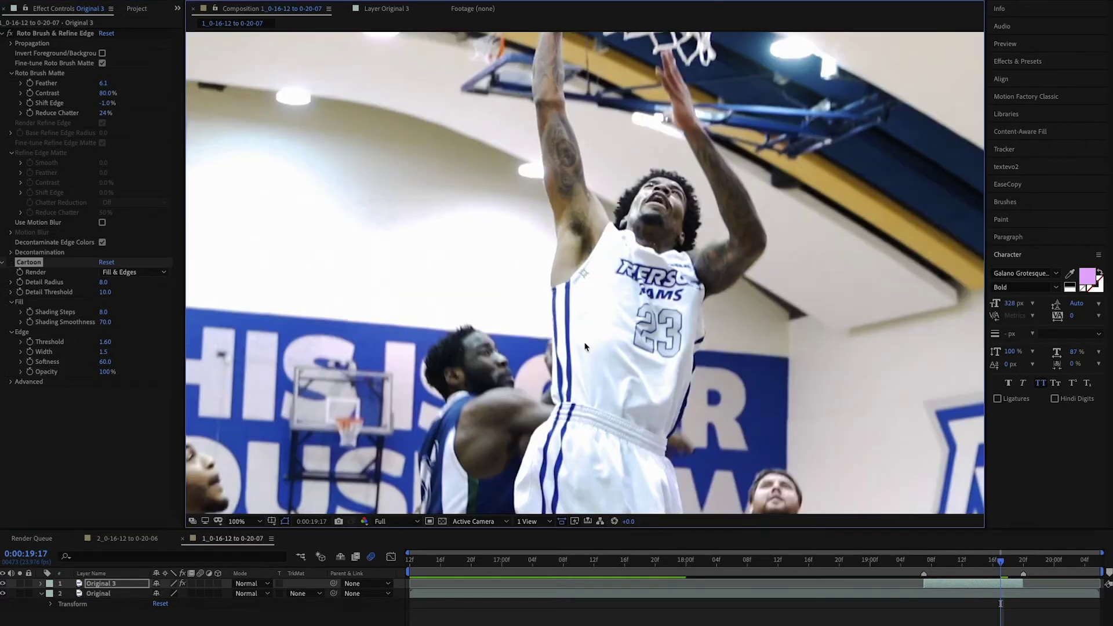
{"action": "left_click", "coordinate": [9, 263]}
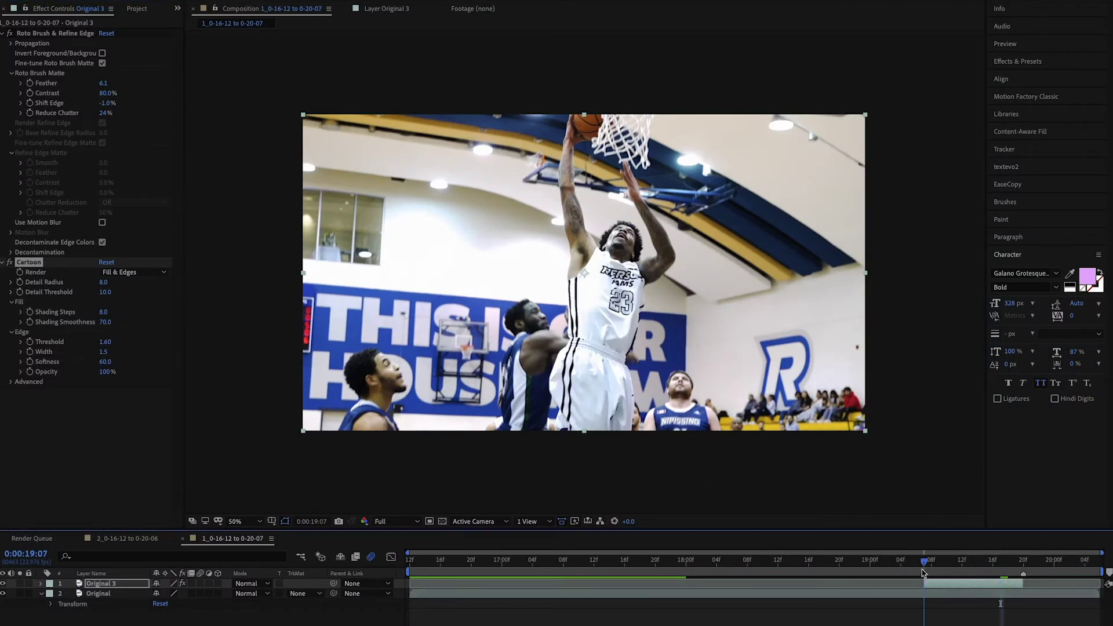
- Set the composition's preview resolution to Half and go to frame 0:00:19:09
{"action": "left_click", "coordinate": [382, 523]}
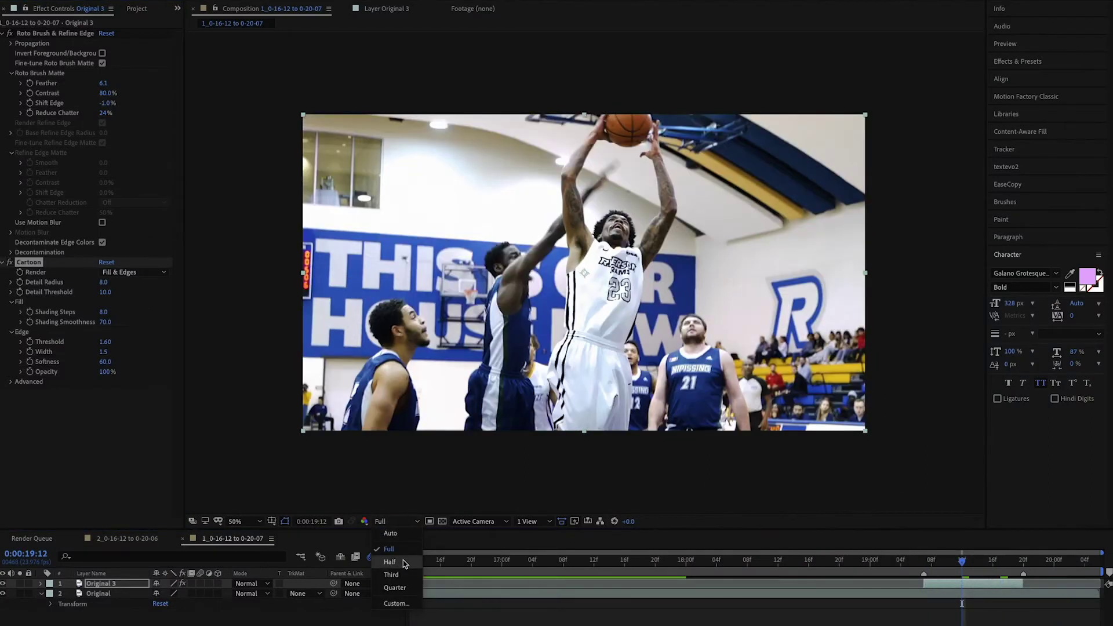
{"action": "left_click", "coordinate": [390, 562]}
{"action": "left_click", "coordinate": [940, 563]}
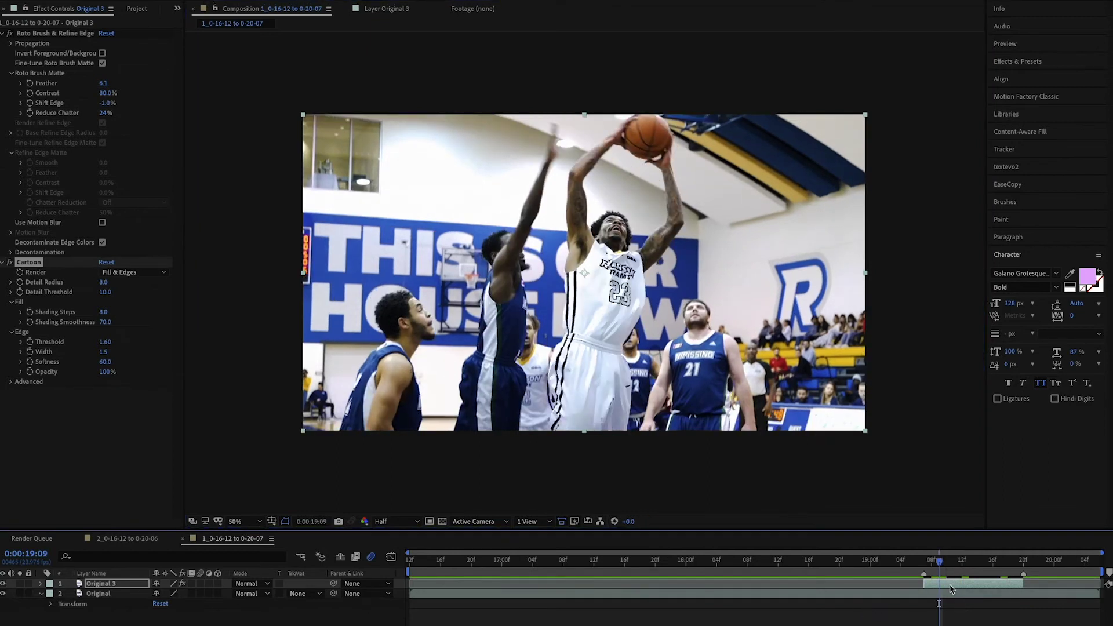
- Apply the CC Toner effect to the Original 3 layer
{"action": "left_click", "coordinate": [942, 585]}
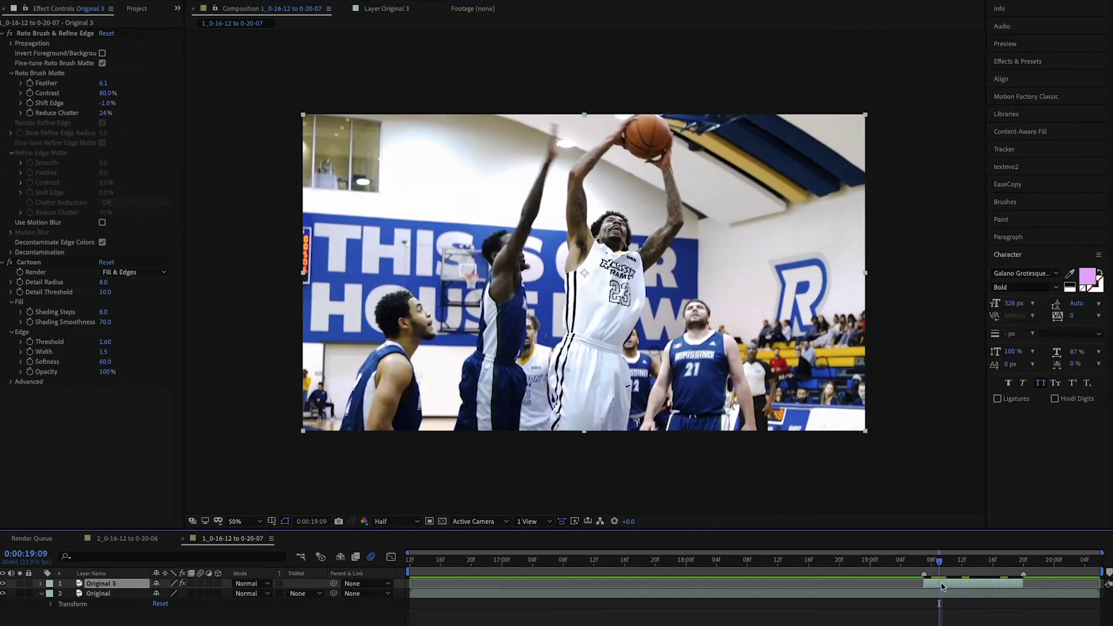
{"action": "key", "text": "ctrl+space"}
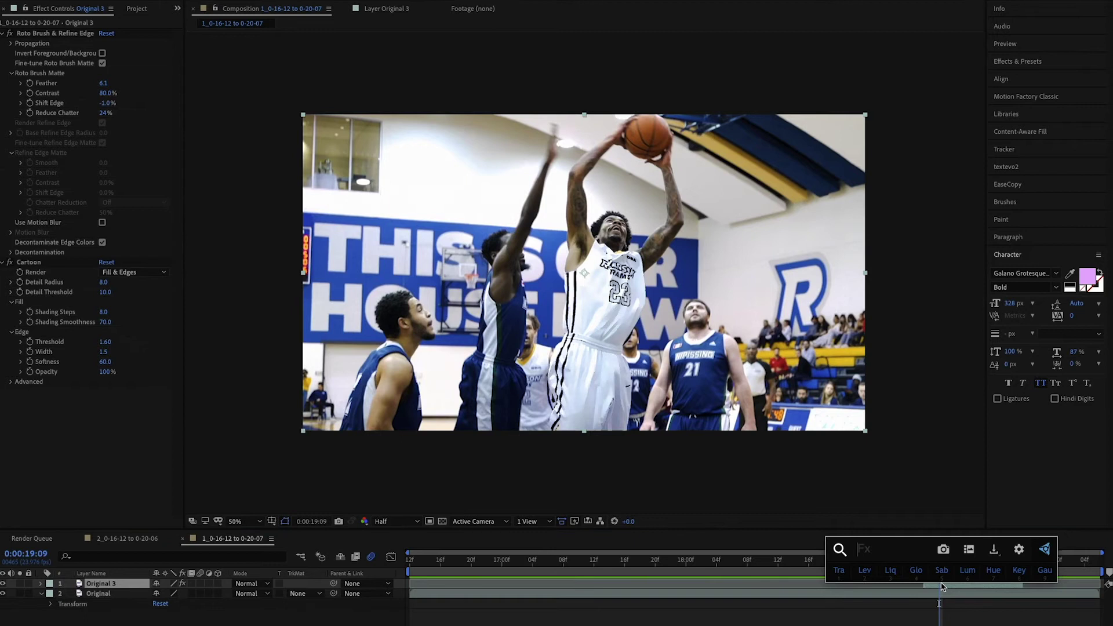
{"action": "type", "text": "toner"}
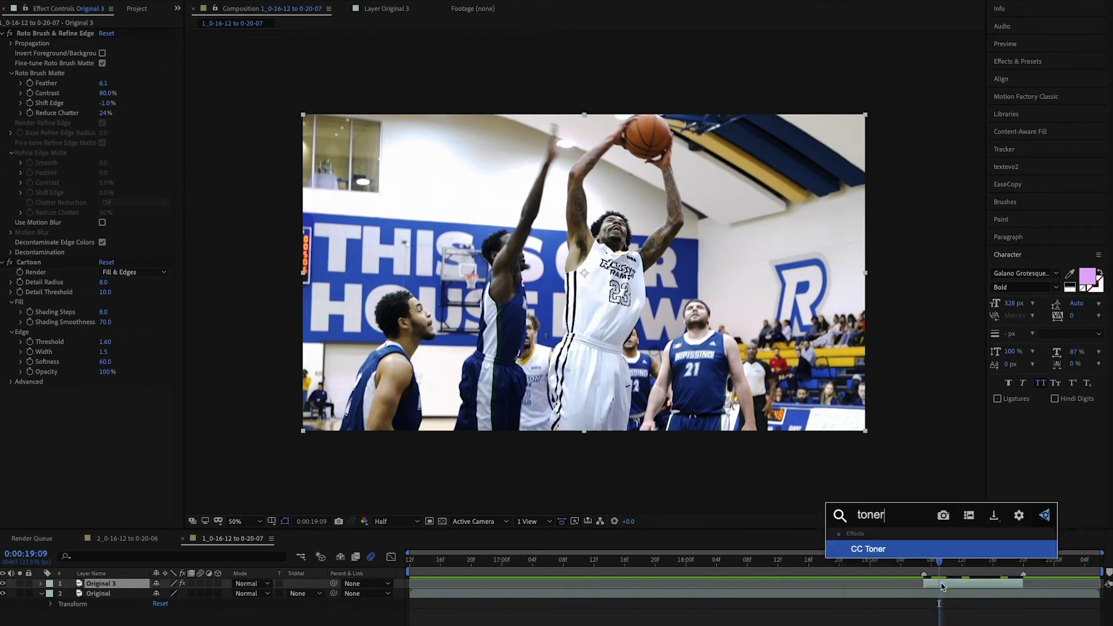
{"action": "key", "text": "Return"}
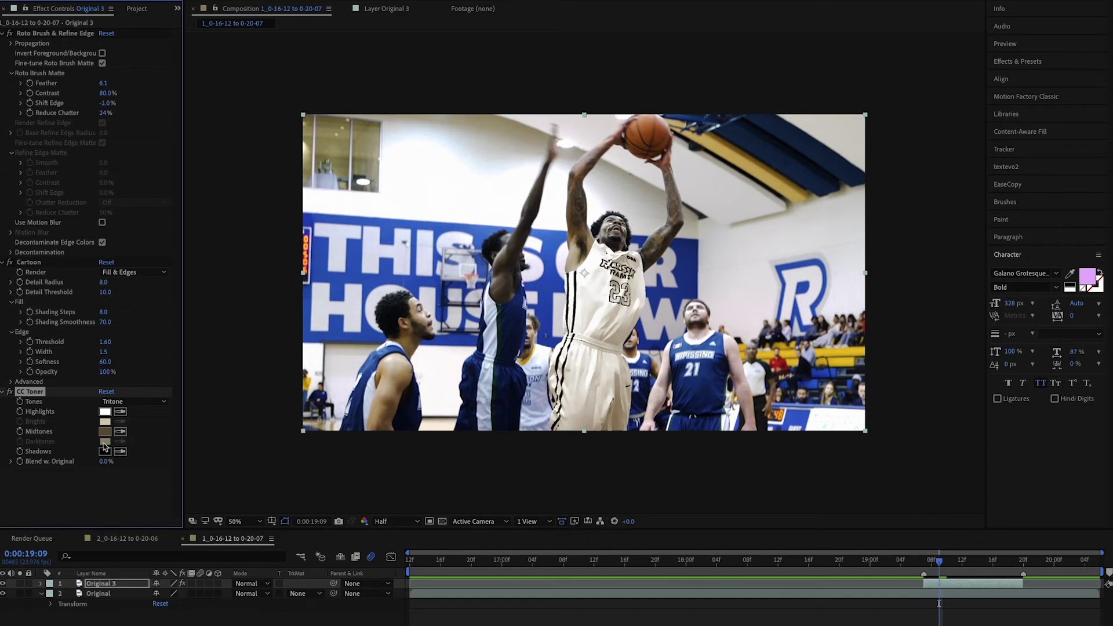
- Recolor the CC Toner tritone by sampling the blue wall banner for Shadows, white for Midtones and the yellow seating for Highlights
{"action": "left_click", "coordinate": [120, 451]}
{"action": "left_click", "coordinate": [384, 278]}
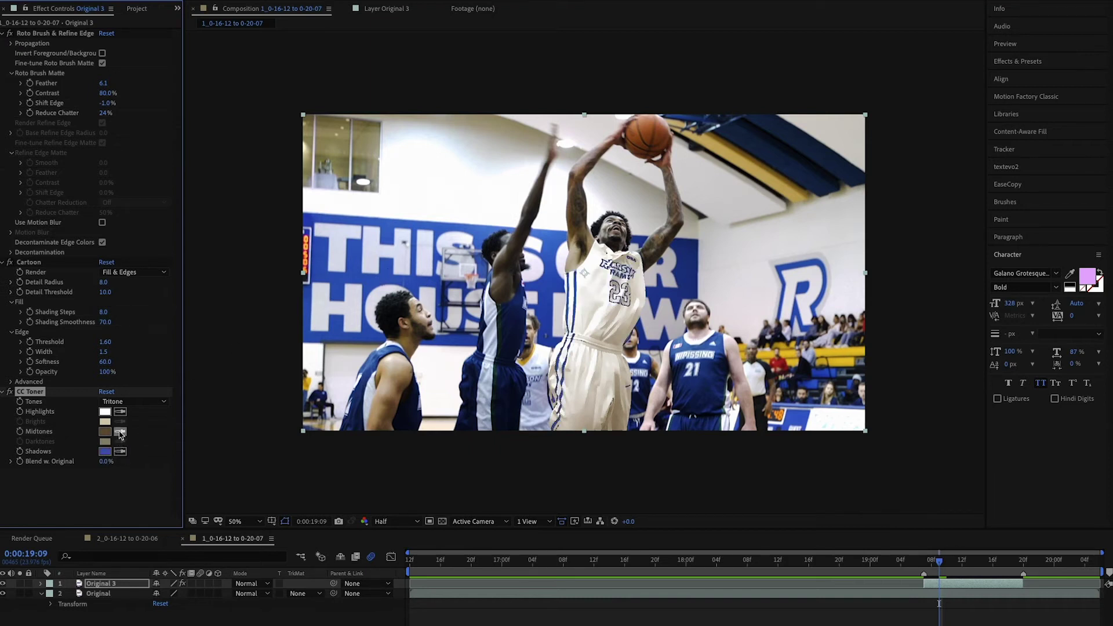
{"action": "left_click", "coordinate": [121, 433]}
{"action": "left_click", "coordinate": [826, 364]}
{"action": "left_click", "coordinate": [120, 431]}
{"action": "left_click", "coordinate": [107, 411]}
{"action": "left_click", "coordinate": [120, 412]}
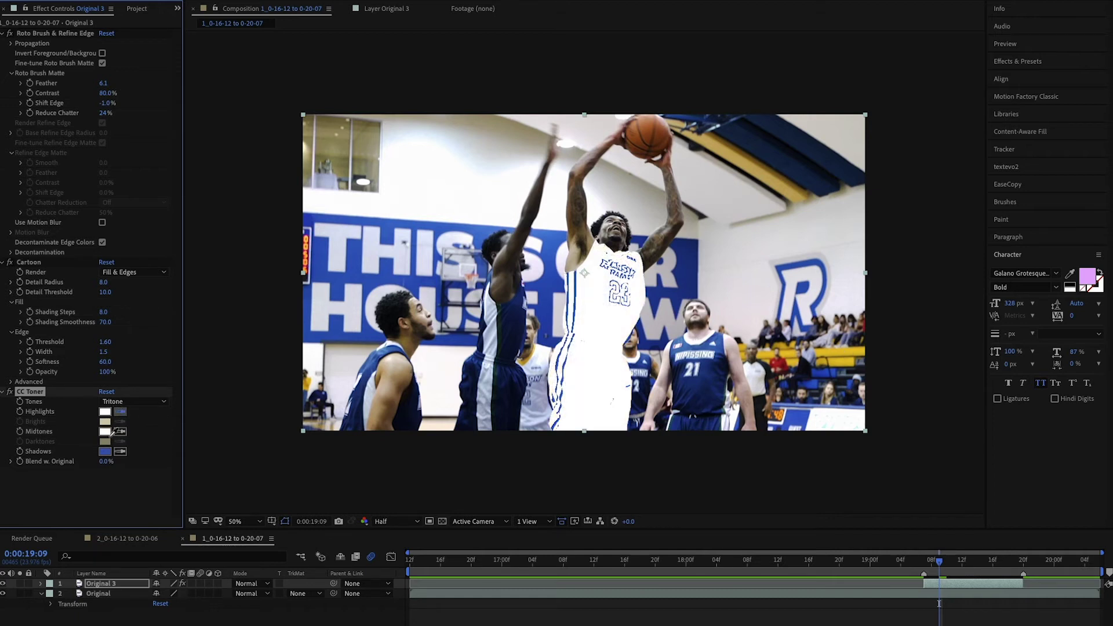
{"action": "left_click", "coordinate": [840, 347]}
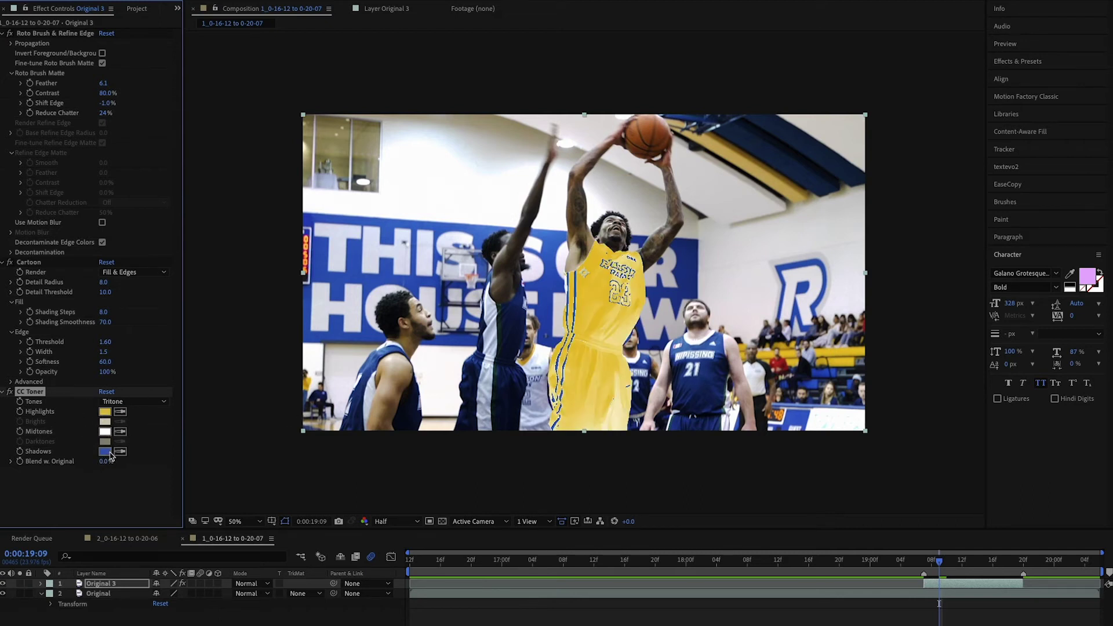
- Compare the uniform on frame 0:00:19:10 with the Cartoon and CC Toner effects switched off and back on
{"action": "left_click_drag", "start_coordinate": [940, 571], "coordinate": [945, 572]}
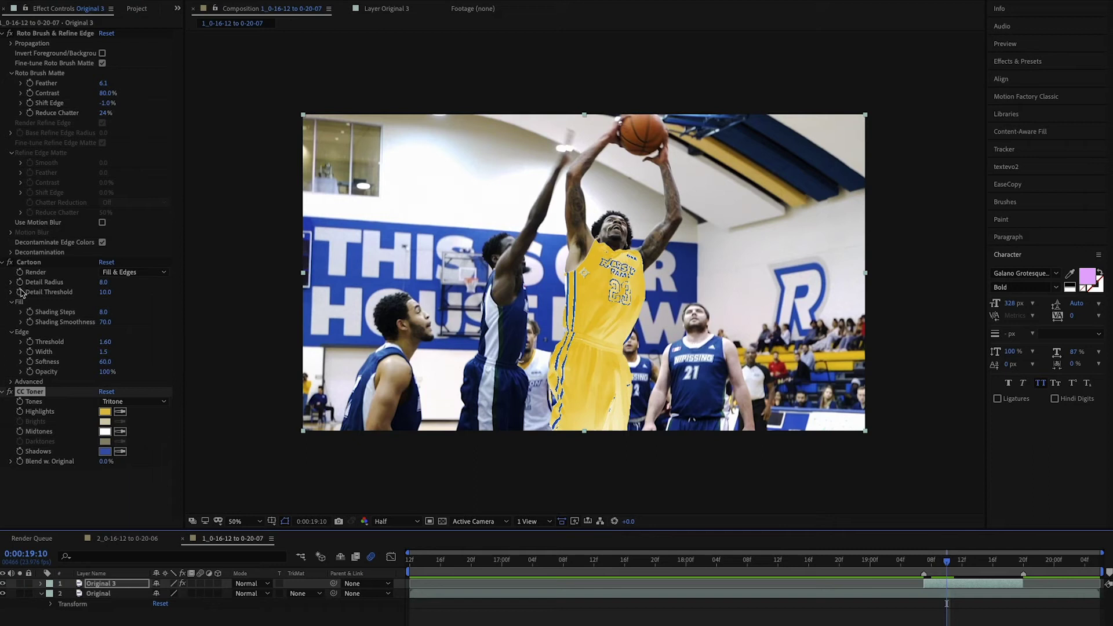
{"action": "left_click", "coordinate": [9, 262]}
{"action": "left_click", "coordinate": [8, 391]}
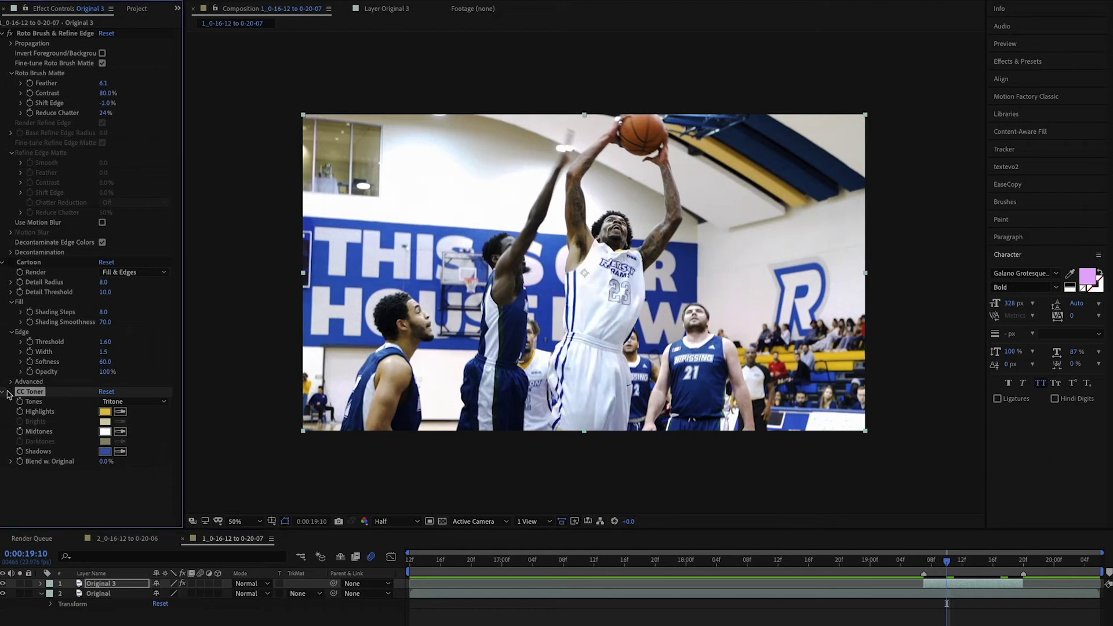
{"action": "left_click", "coordinate": [10, 262]}
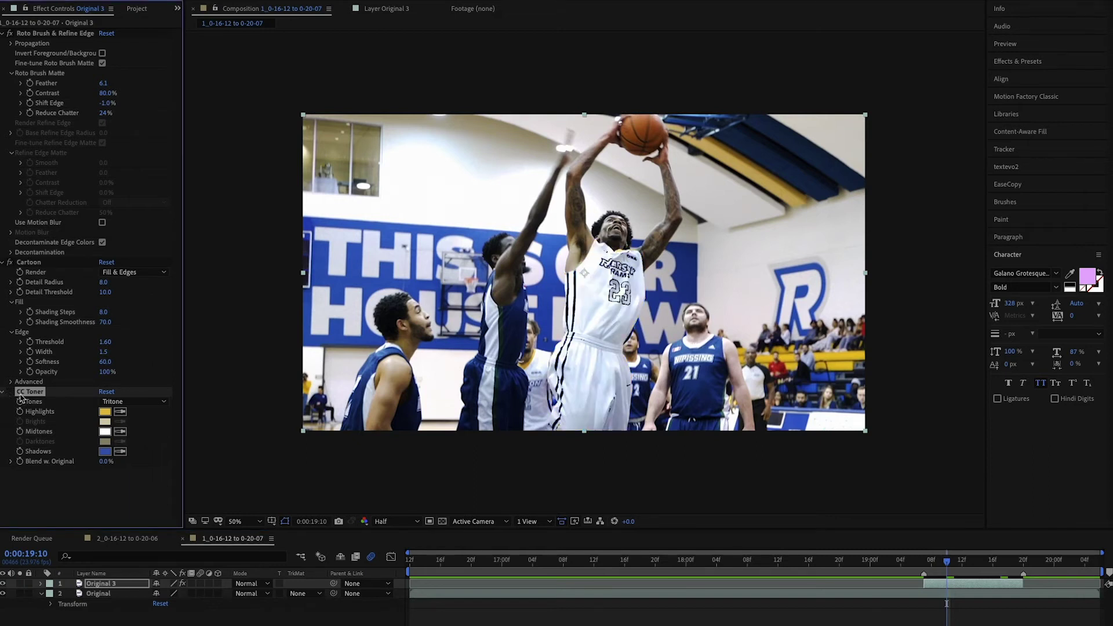
{"action": "left_click", "coordinate": [9, 392]}
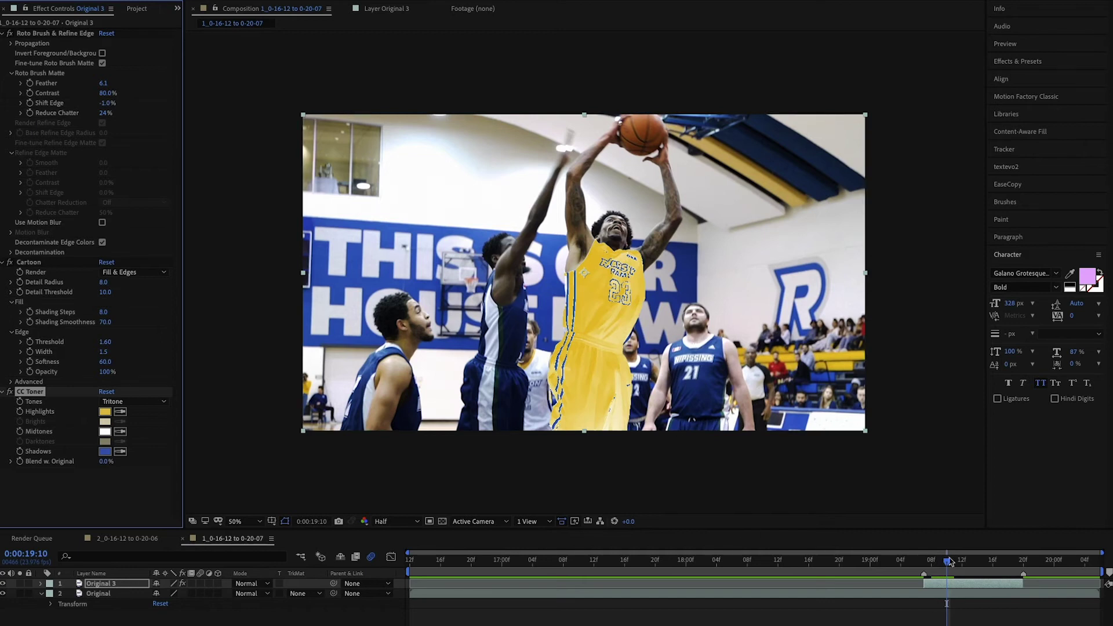
- Play back the recolored uniform shot from 0:00:19:04 and return to frame 0:00:19:07
{"action": "left_click", "coordinate": [900, 561]}
{"action": "key", "text": "space"}
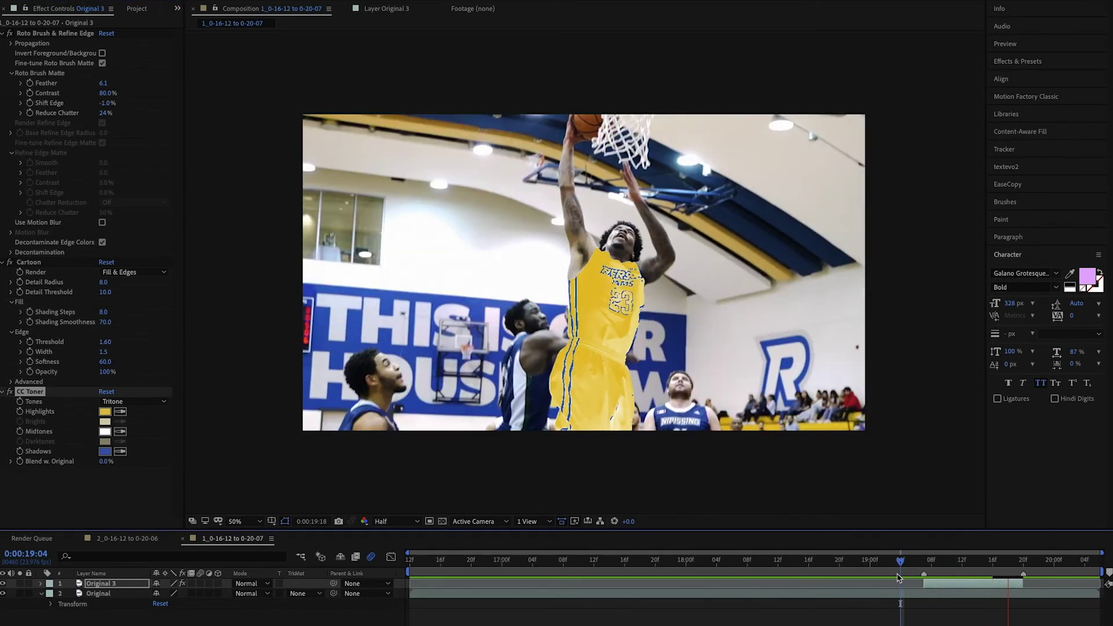
{"action": "key", "text": "space"}
{"action": "left_click_drag", "start_coordinate": [924, 574], "coordinate": [932, 568]}
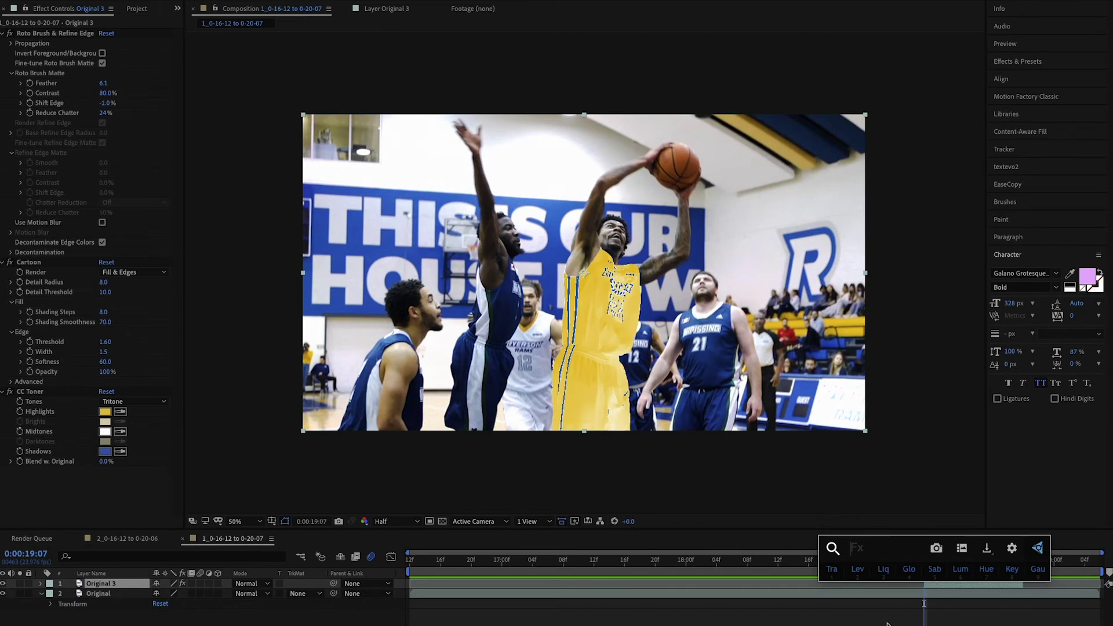
- Find the Gradient Wipe transition effect and apply it to the Original 3 layer
{"action": "key", "text": "Escape"}
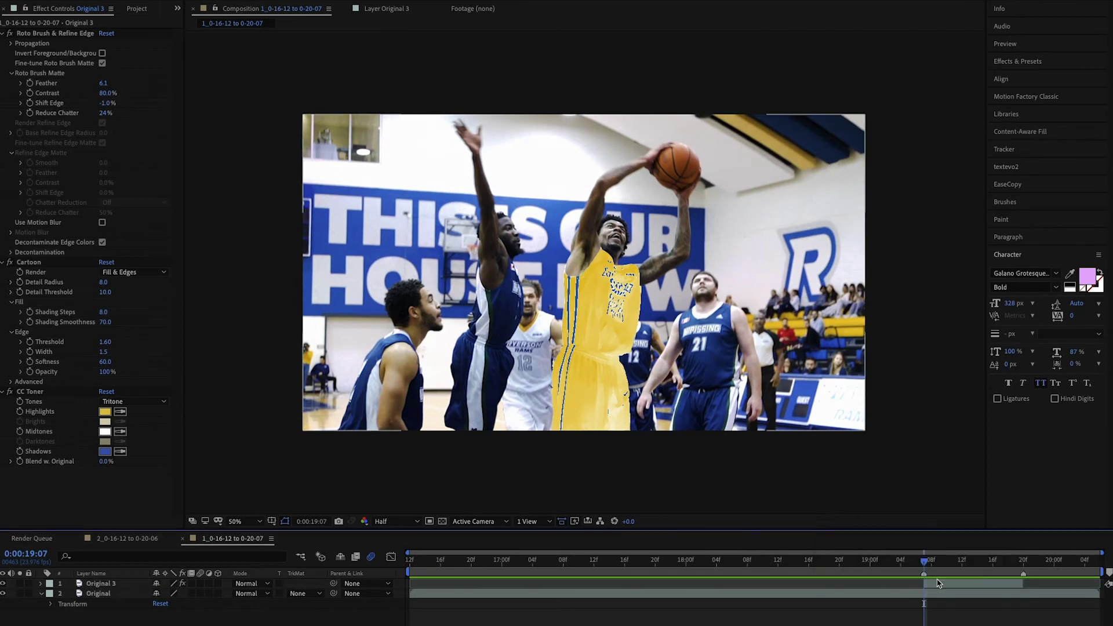
{"action": "left_click", "coordinate": [1042, 63]}
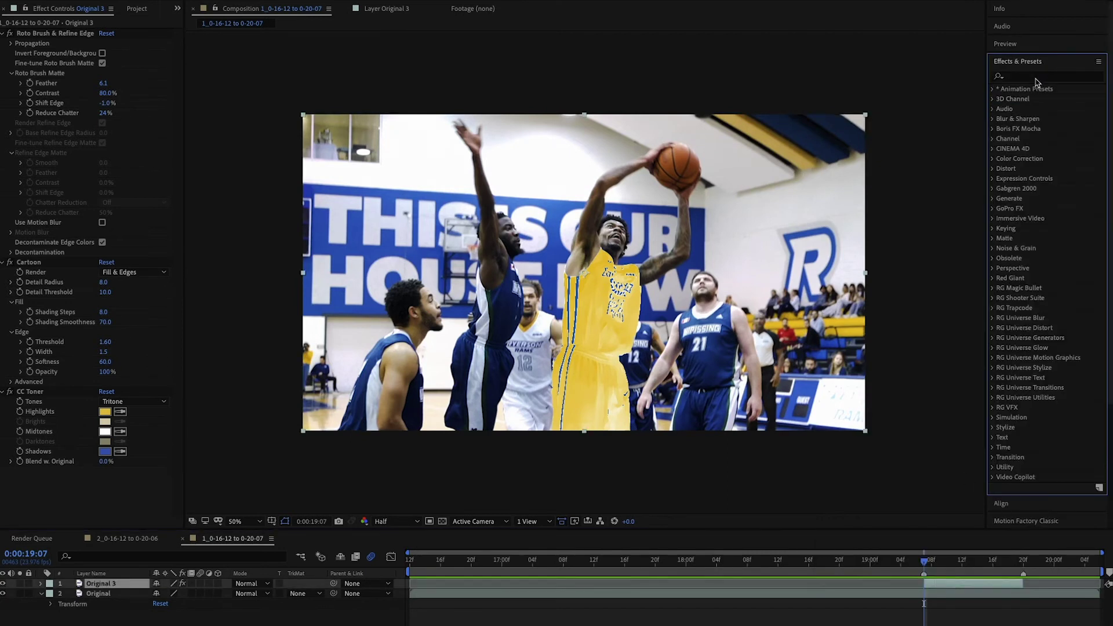
{"action": "left_click", "coordinate": [1048, 77]}
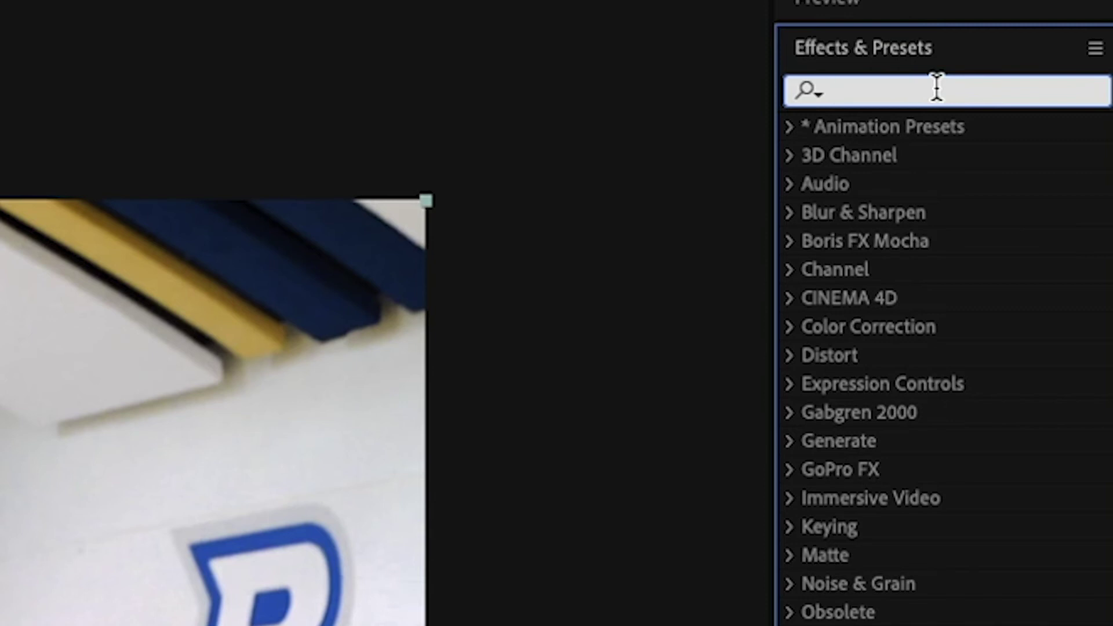
{"action": "type", "text": "gradient"}
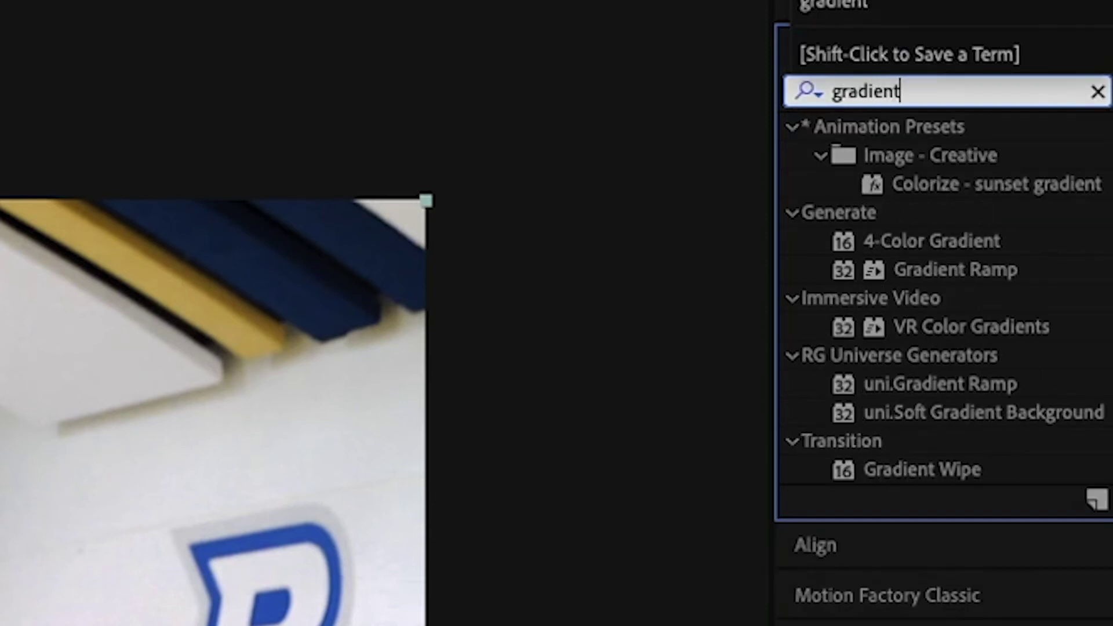
{"action": "left_click", "coordinate": [945, 270]}
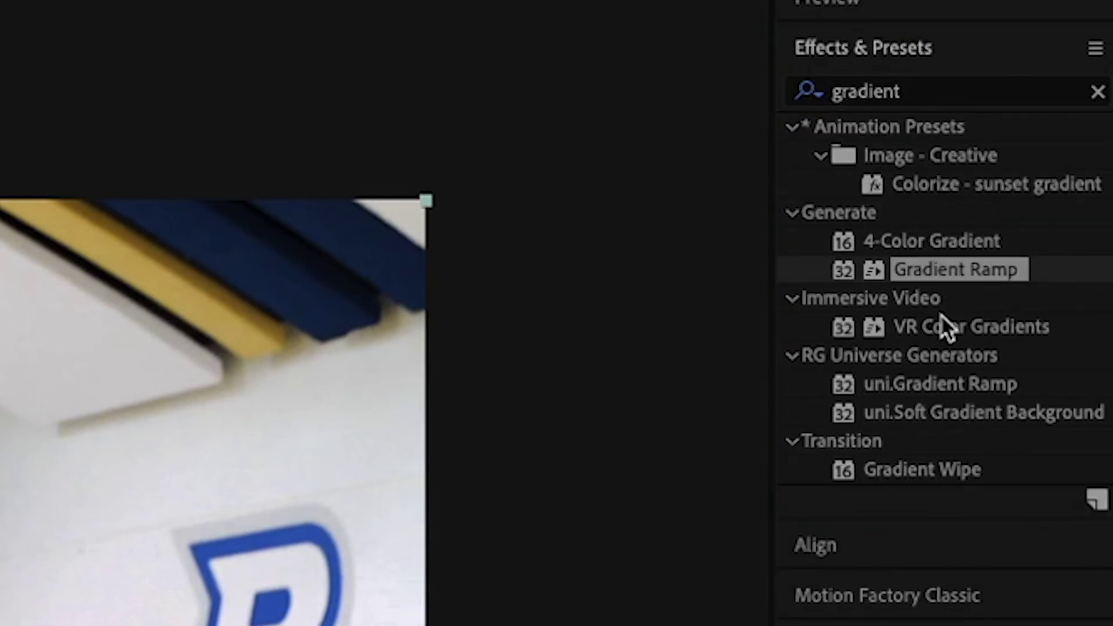
{"action": "left_click", "coordinate": [910, 470]}
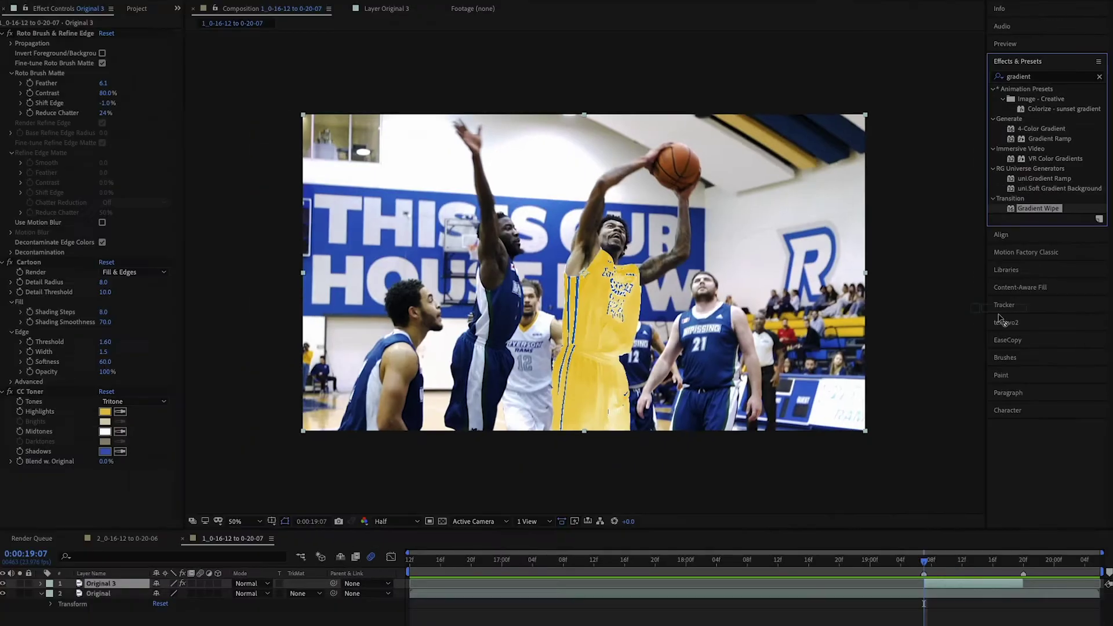
{"action": "left_click_drag", "start_coordinate": [1000, 319], "coordinate": [940, 584]}
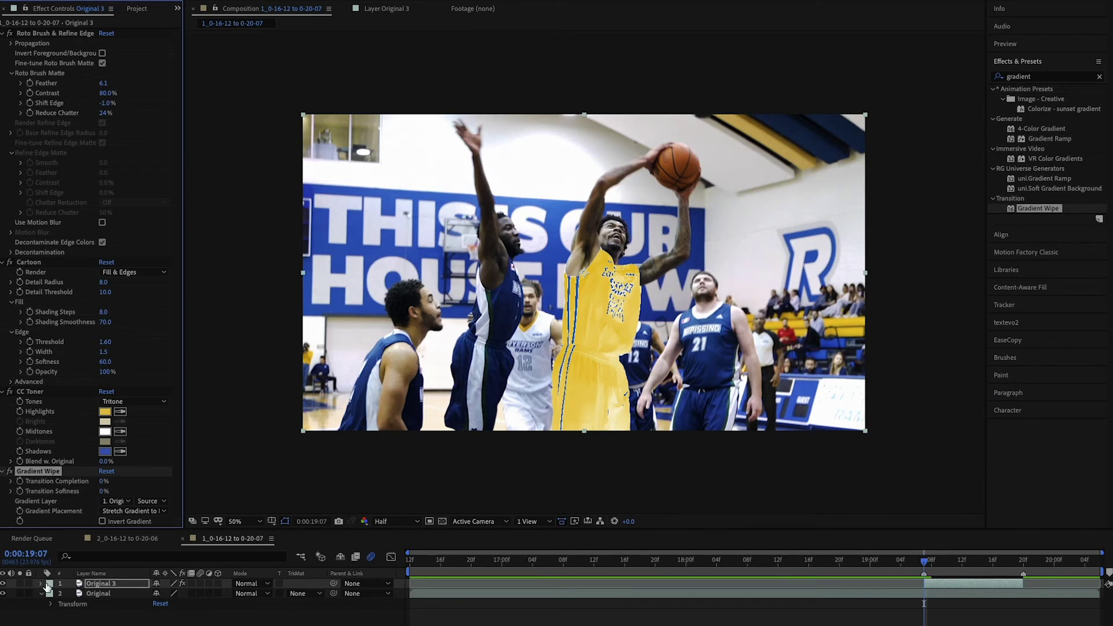
- Show the Gradient Wipe properties of Original 3 in an enlarged timeline
{"action": "key", "text": "e"}
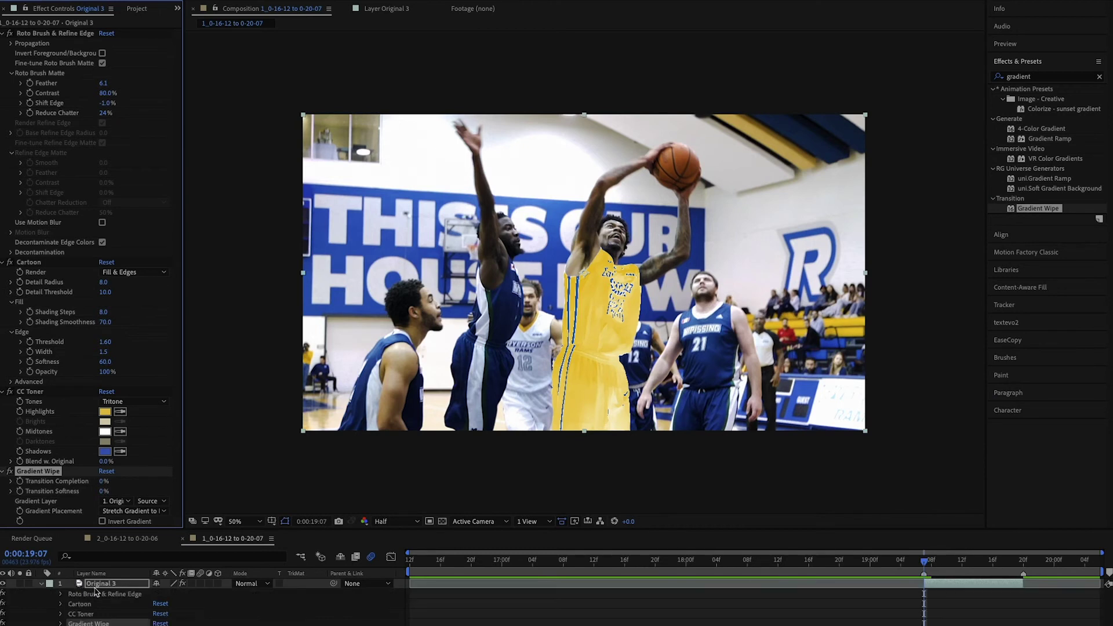
{"action": "left_click", "coordinate": [61, 624]}
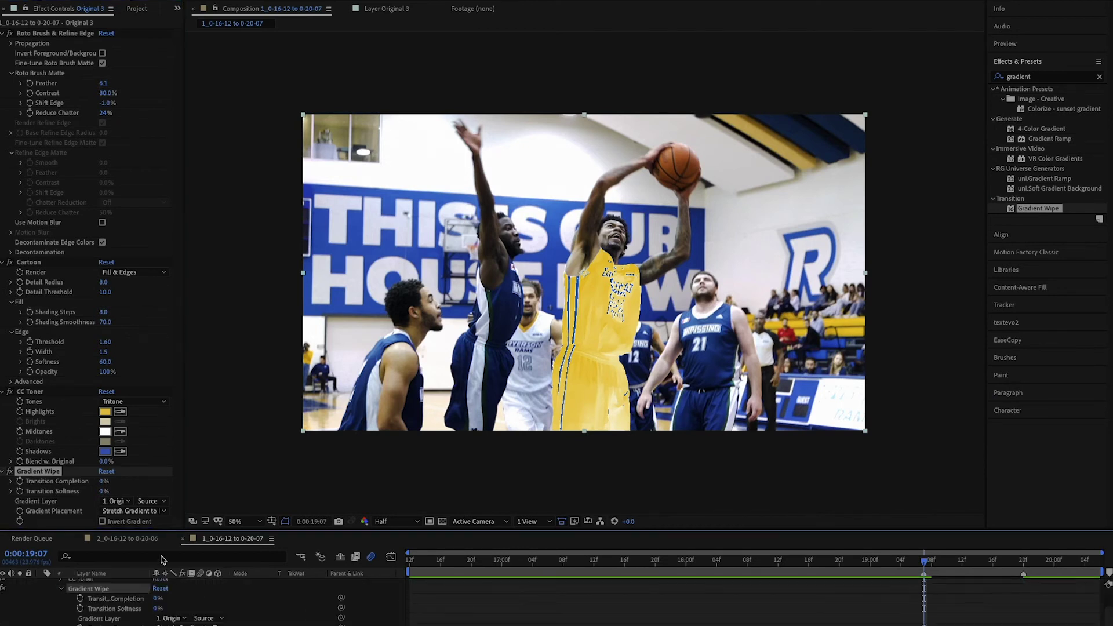
{"action": "left_click_drag", "start_coordinate": [179, 532], "coordinate": [186, 415]}
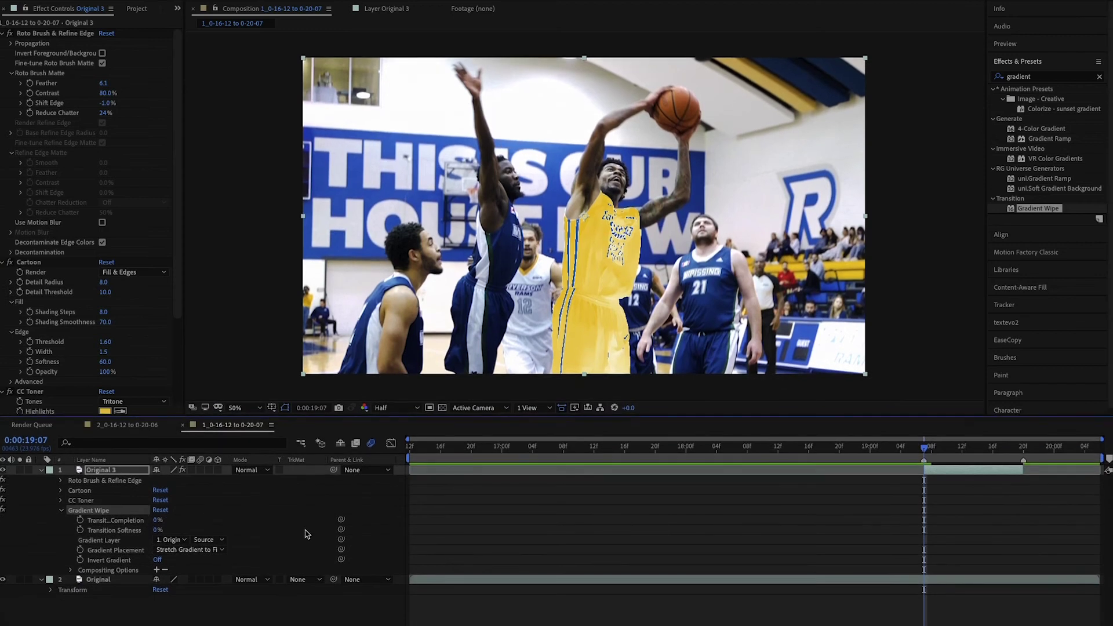
- Keyframe the Gradient Wipe's Transition Completion at 0% on 0:00:19:09 and 100% on 0:00:19:07
{"action": "left_click", "coordinate": [961, 472]}
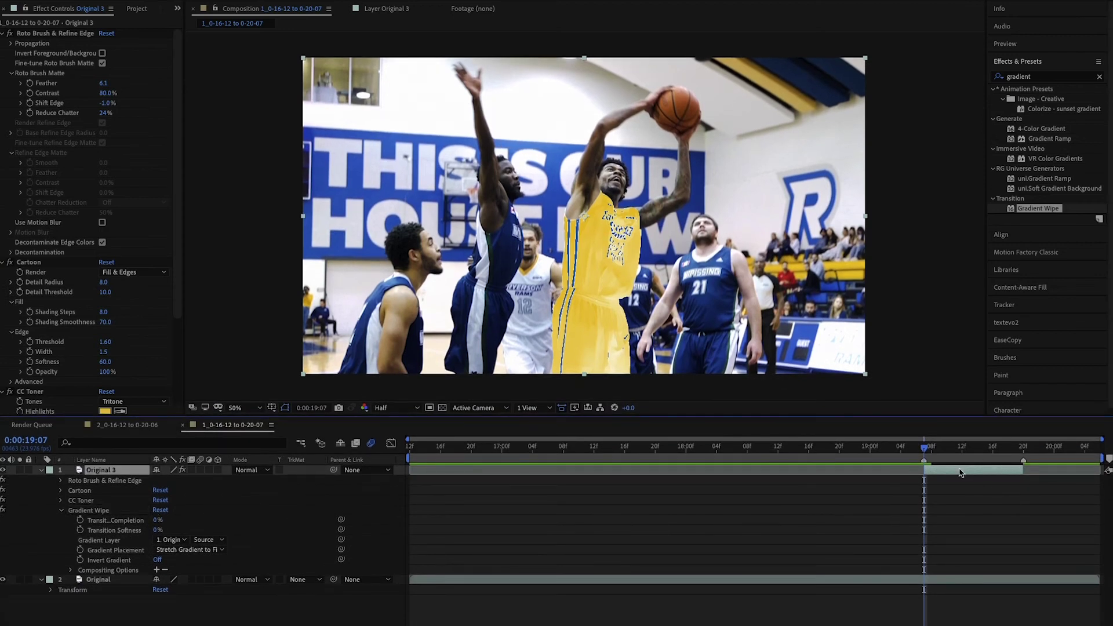
{"action": "key", "text": "Page_Down"}
{"action": "key", "text": "Page_Down"}
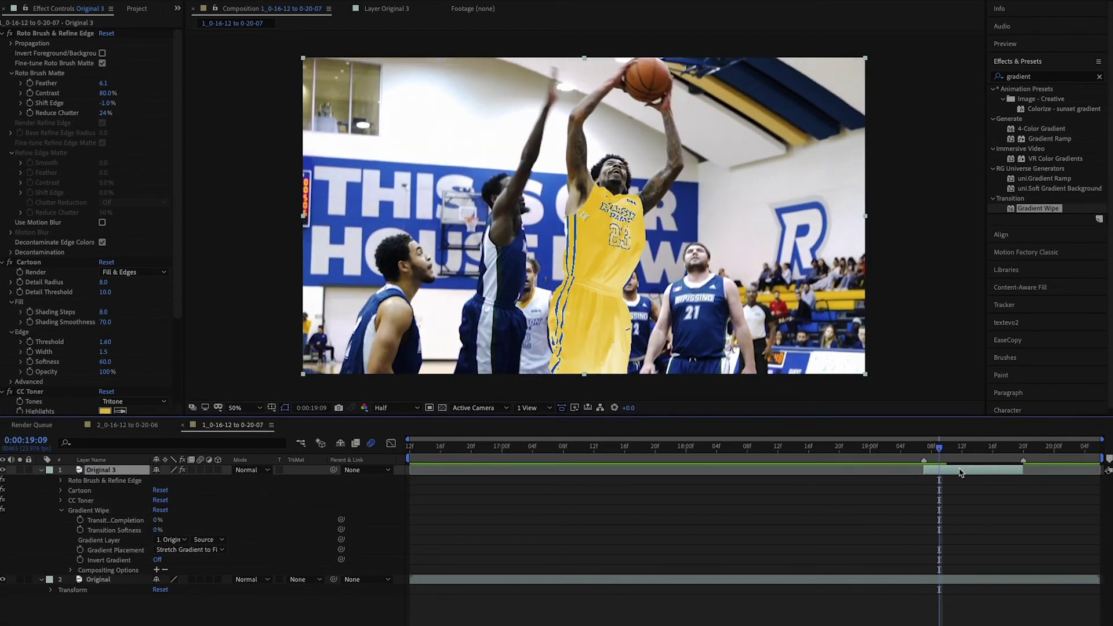
{"action": "left_click", "coordinate": [80, 521]}
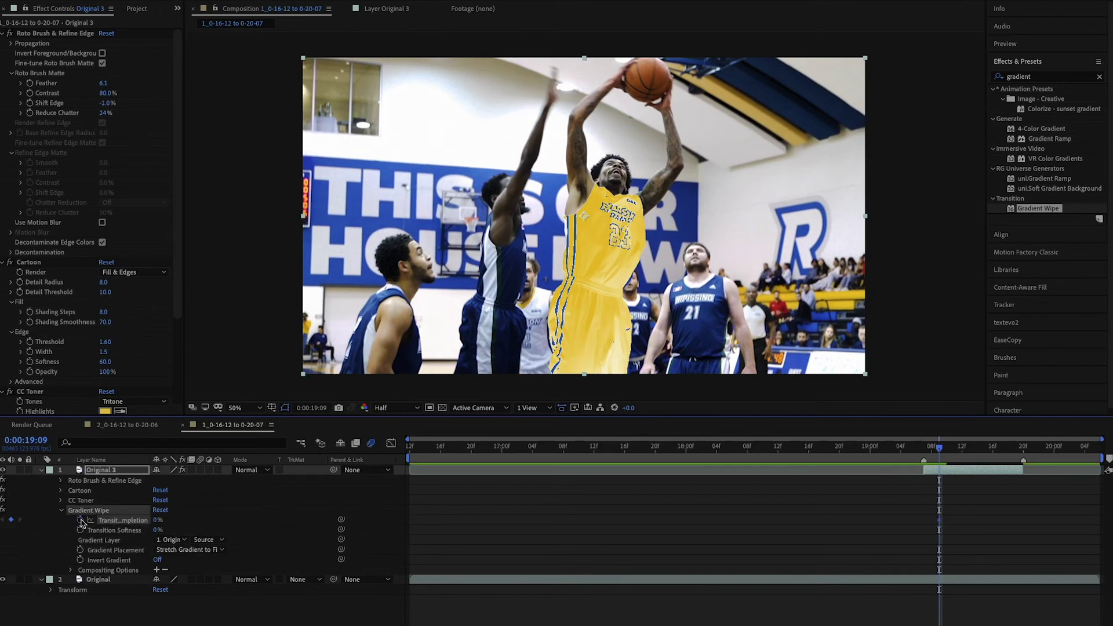
{"action": "key", "text": "Page_Up"}
{"action": "key", "text": "Page_Up"}
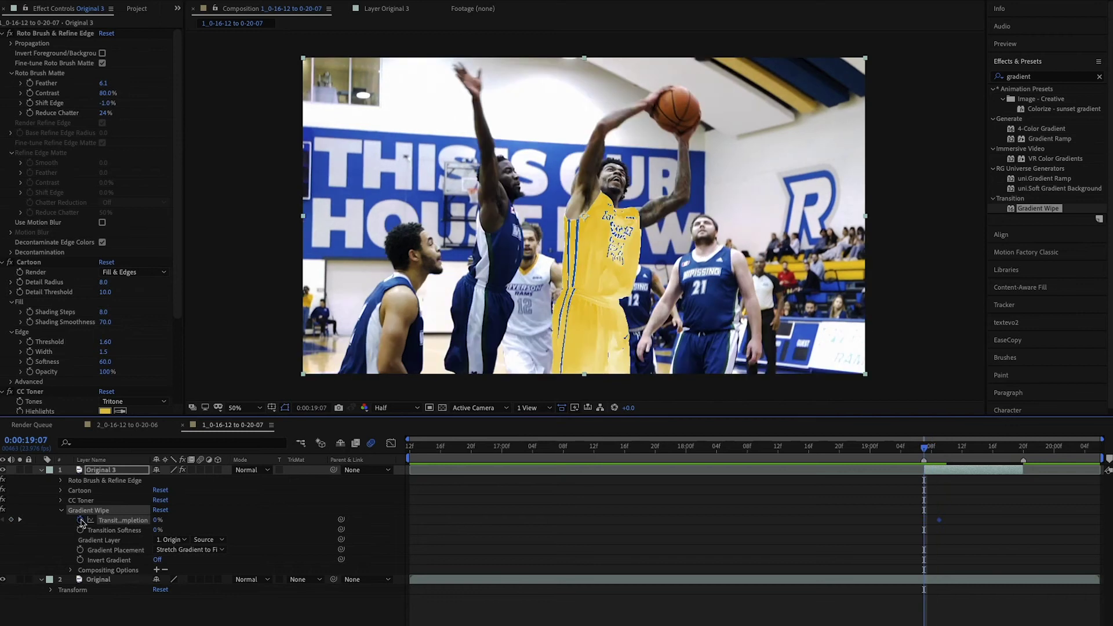
{"action": "left_click_drag", "start_coordinate": [156, 521], "coordinate": [231, 523]}
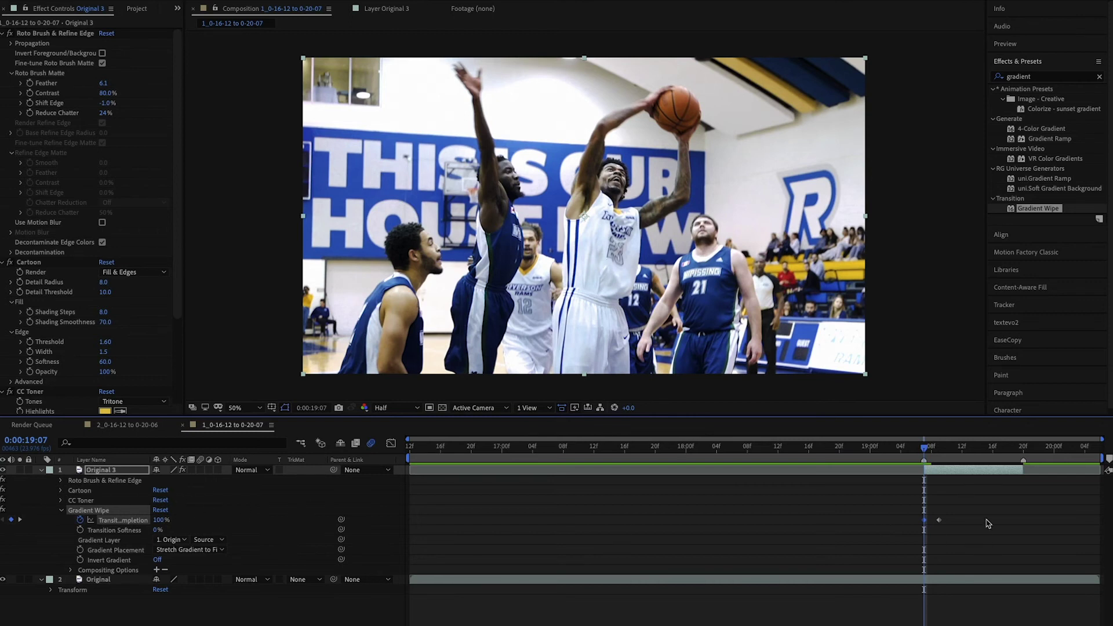
- Add closing Transition Completion keyframes of 100% at 0:00:19:20 and 0% at 0:00:19:18
{"action": "left_click_drag", "start_coordinate": [974, 456], "coordinate": [1021, 455]}
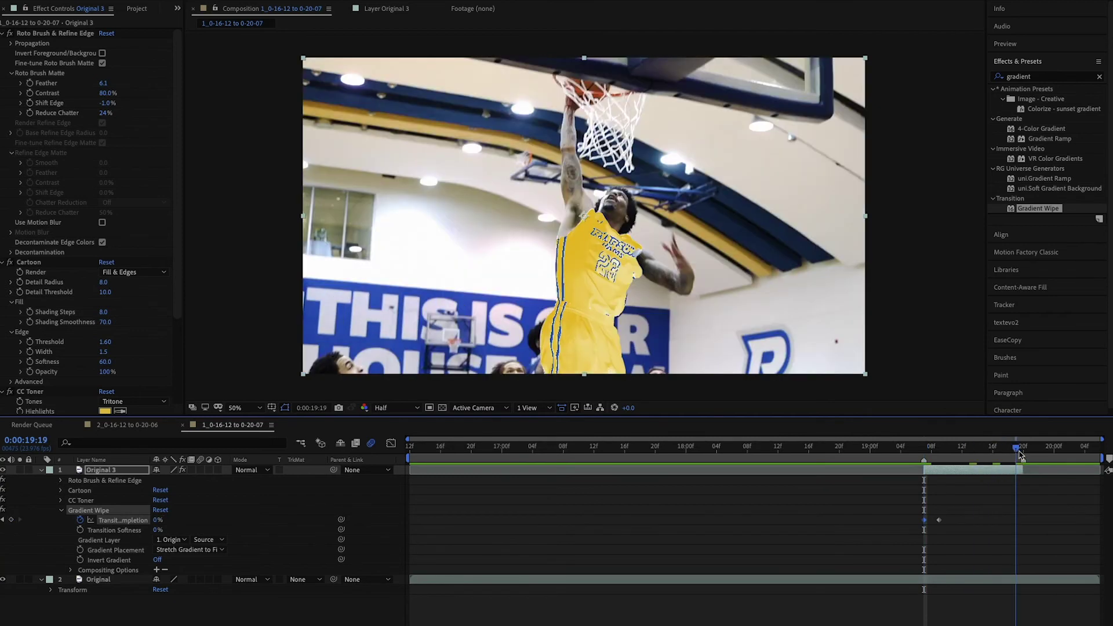
{"action": "left_click_drag", "start_coordinate": [156, 520], "coordinate": [366, 520]}
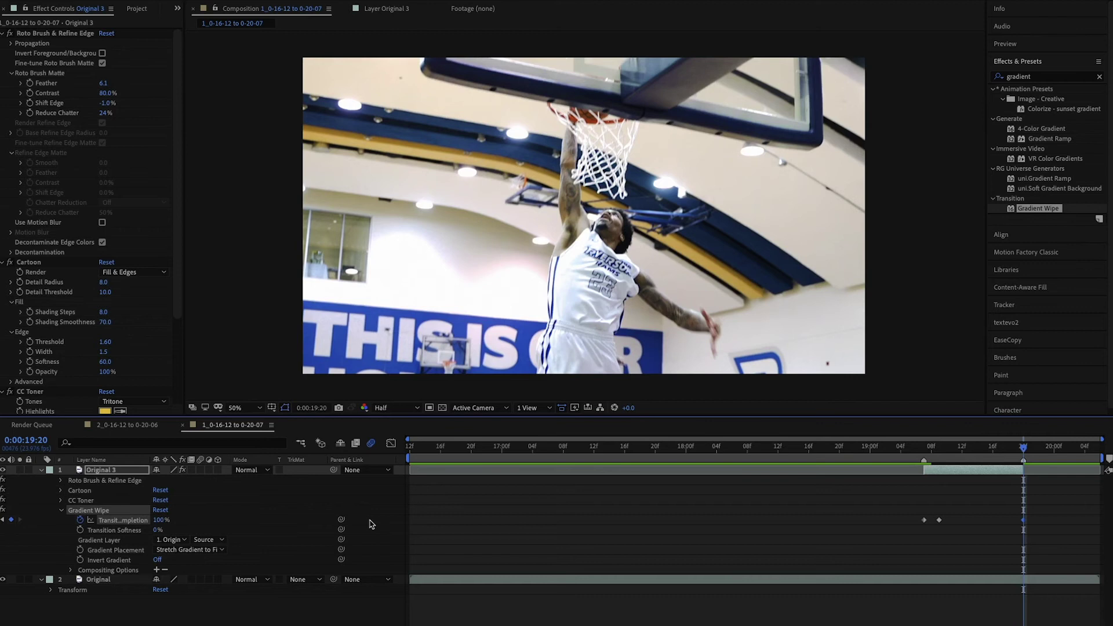
{"action": "key", "text": "Page_Up"}
{"action": "key", "text": "Page_Up"}
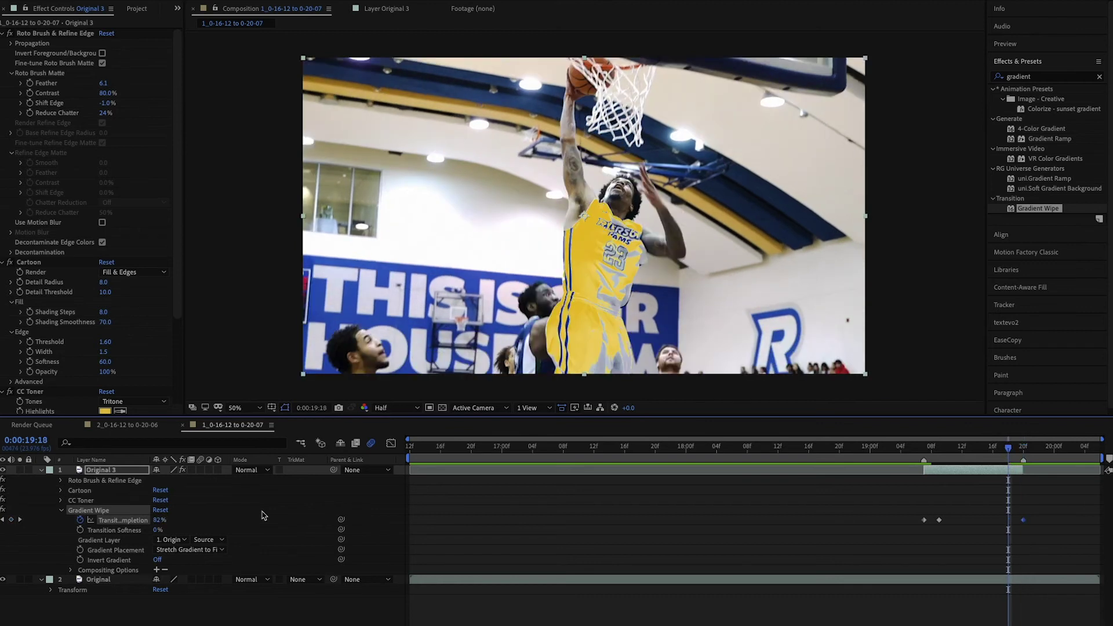
{"action": "left_click_drag", "start_coordinate": [159, 520], "coordinate": [47, 524]}
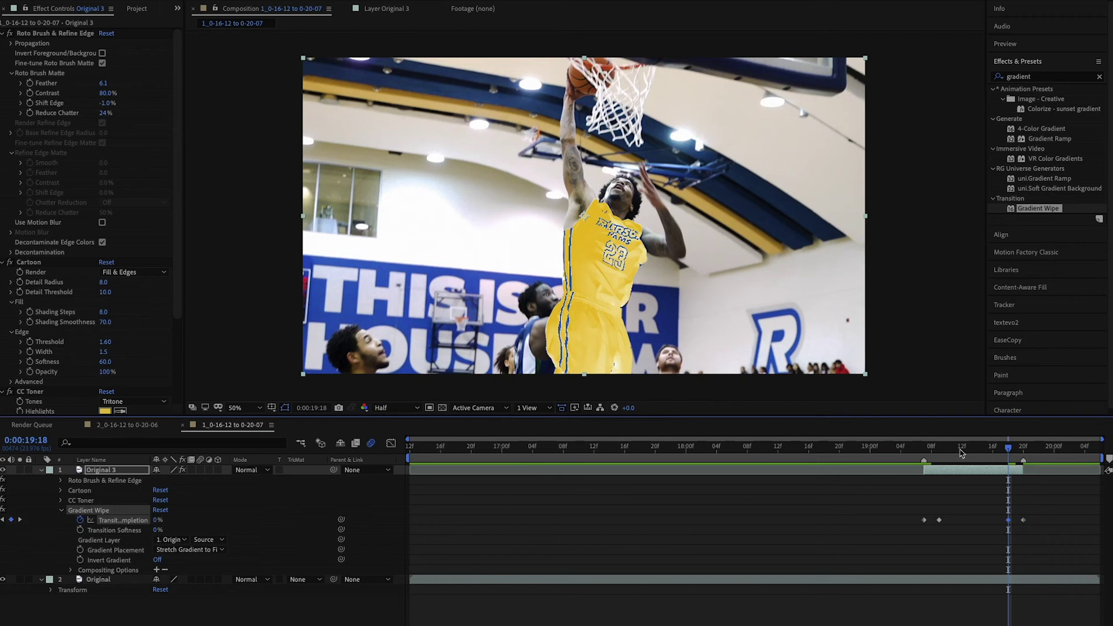
- Set the Gradient Wipe's Transition Softness to 100% while viewing frame 0:00:19:08
{"action": "left_click", "coordinate": [924, 461]}
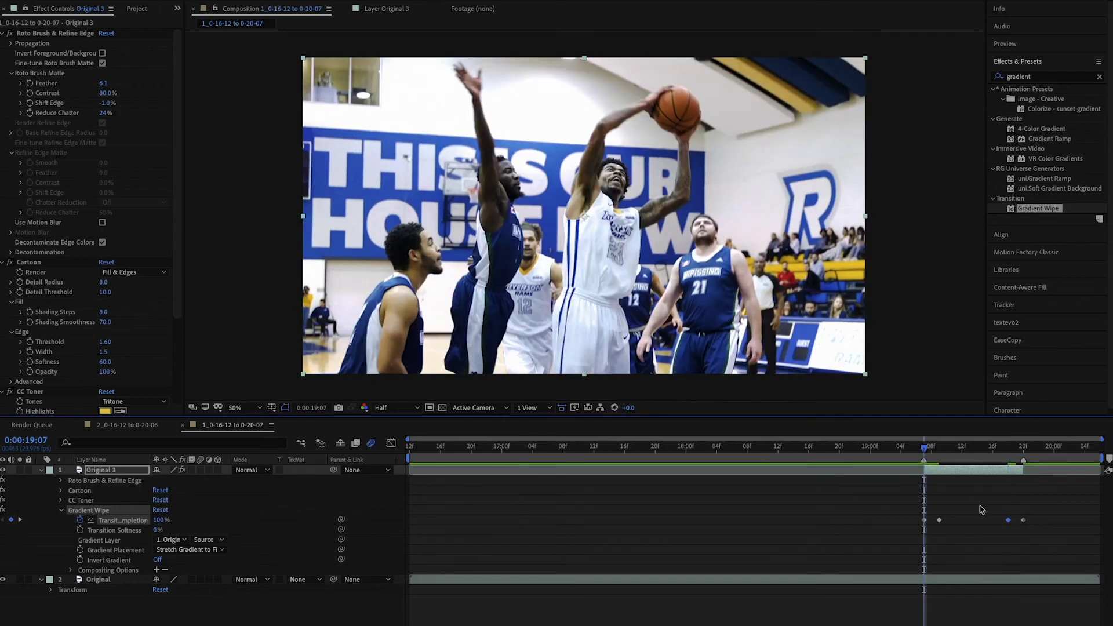
{"action": "key", "text": "Page_Down"}
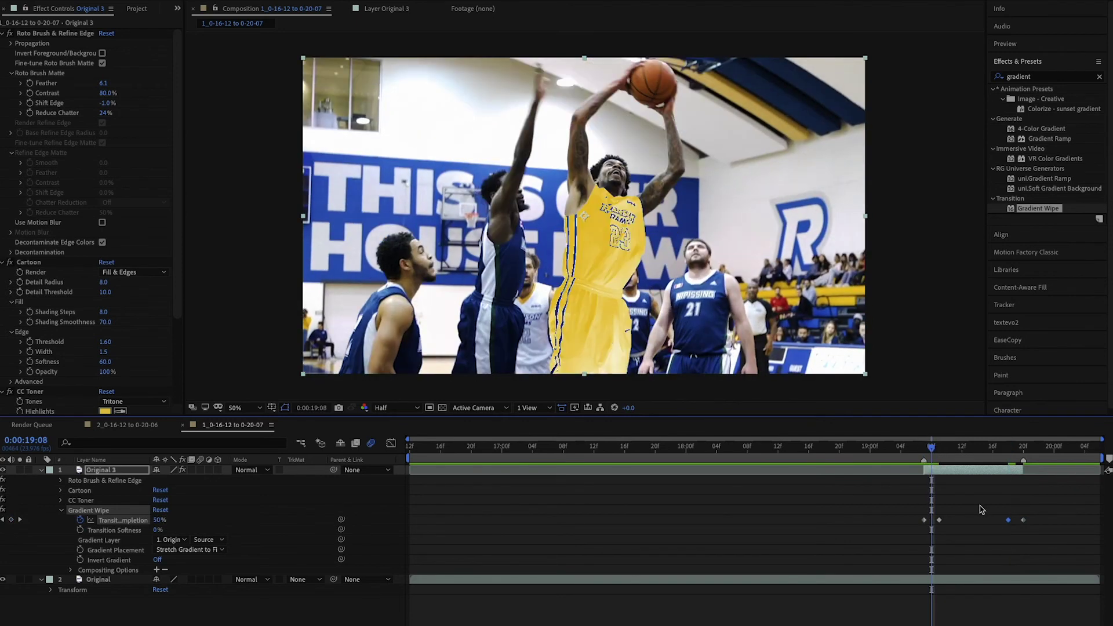
{"action": "left_click_drag", "start_coordinate": [157, 530], "coordinate": [230, 530]}
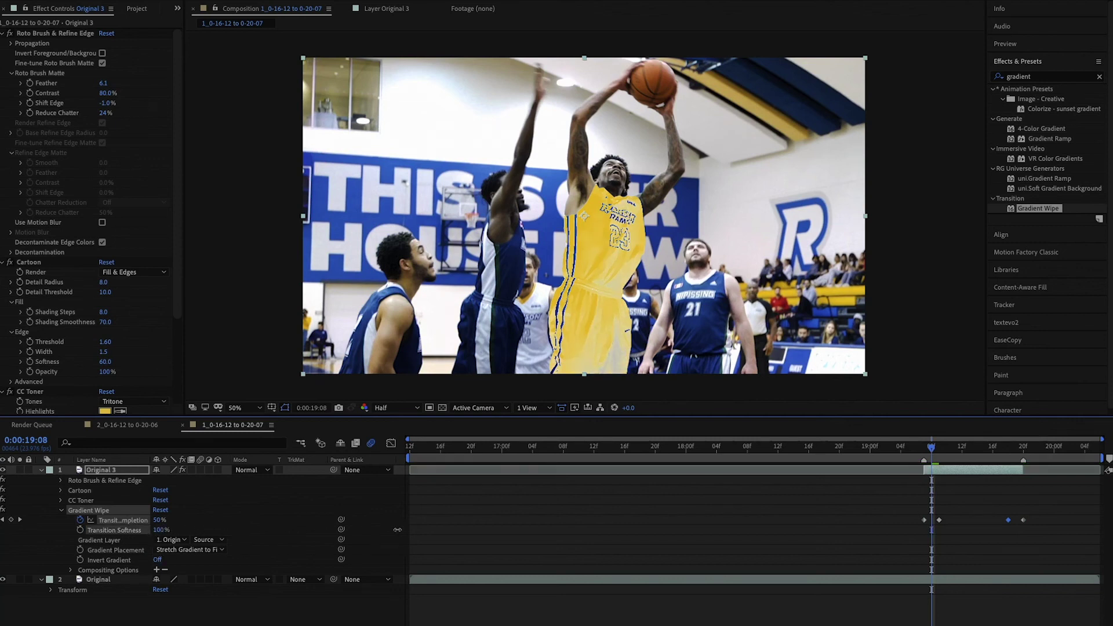
- Retime the Transition Completion keyframes, placing the 0% ones at 0:00:19:11 and 0:00:19:17 and the 100% ones at 0:00:19:06 and 0:00:19:21
{"action": "left_click", "coordinate": [939, 457]}
{"action": "left_click_drag", "start_coordinate": [940, 458], "coordinate": [931, 461]}
{"action": "left_click_drag", "start_coordinate": [1009, 520], "coordinate": [1000, 525]}
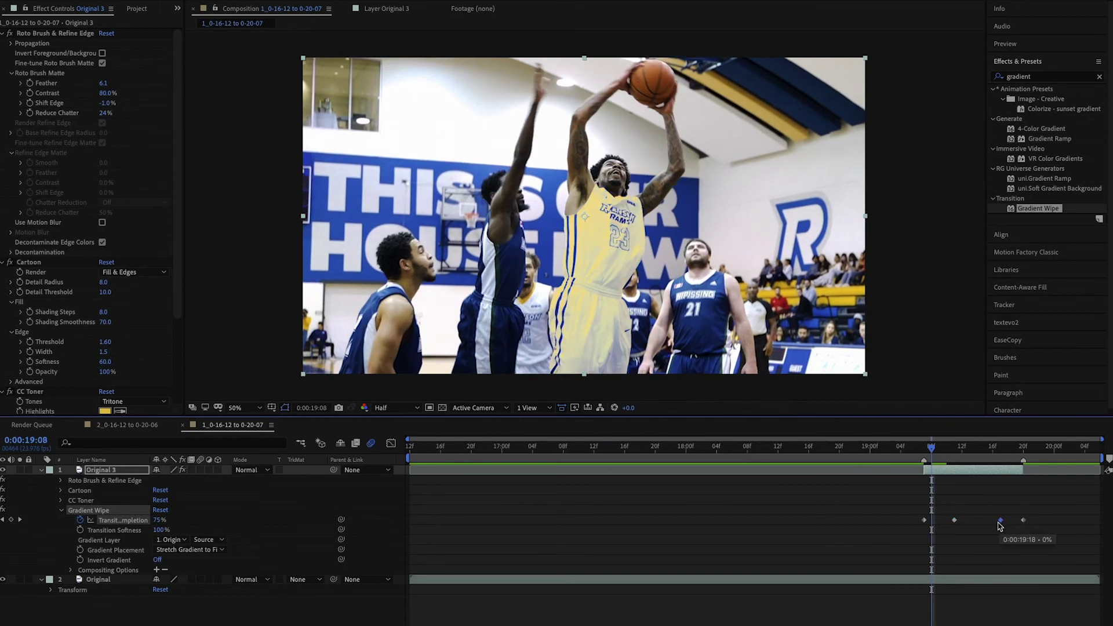
{"action": "left_click", "coordinate": [926, 452]}
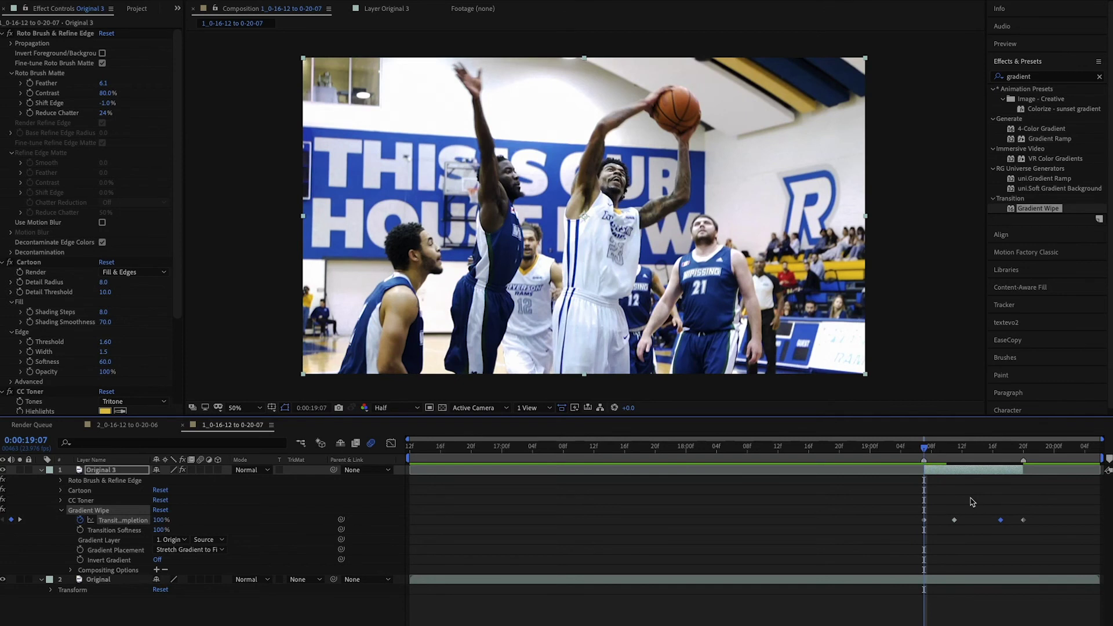
{"action": "left_click_drag", "start_coordinate": [925, 520], "coordinate": [917, 521]}
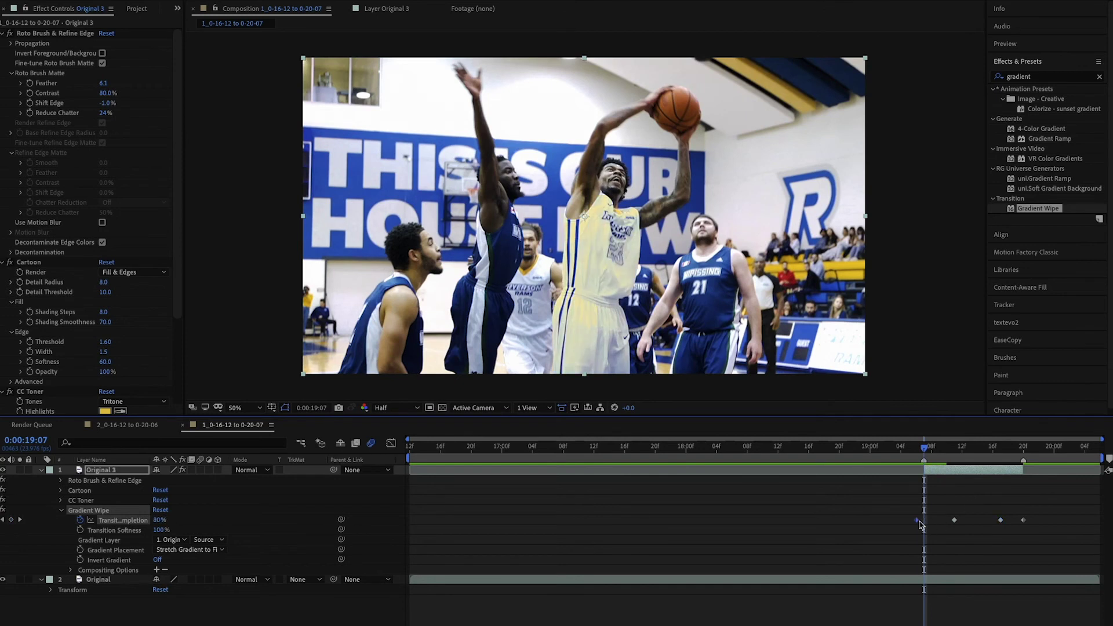
{"action": "left_click_drag", "start_coordinate": [1024, 520], "coordinate": [1031, 520]}
- Step through the shot frame by frame to 0:00:19:21, checking how the yellow uniform fades in and out
{"action": "key", "text": "j"}
{"action": "key", "text": "Page_Down"}
{"action": "key", "text": "Page_Down"}
{"action": "key", "text": "Page_Down"}
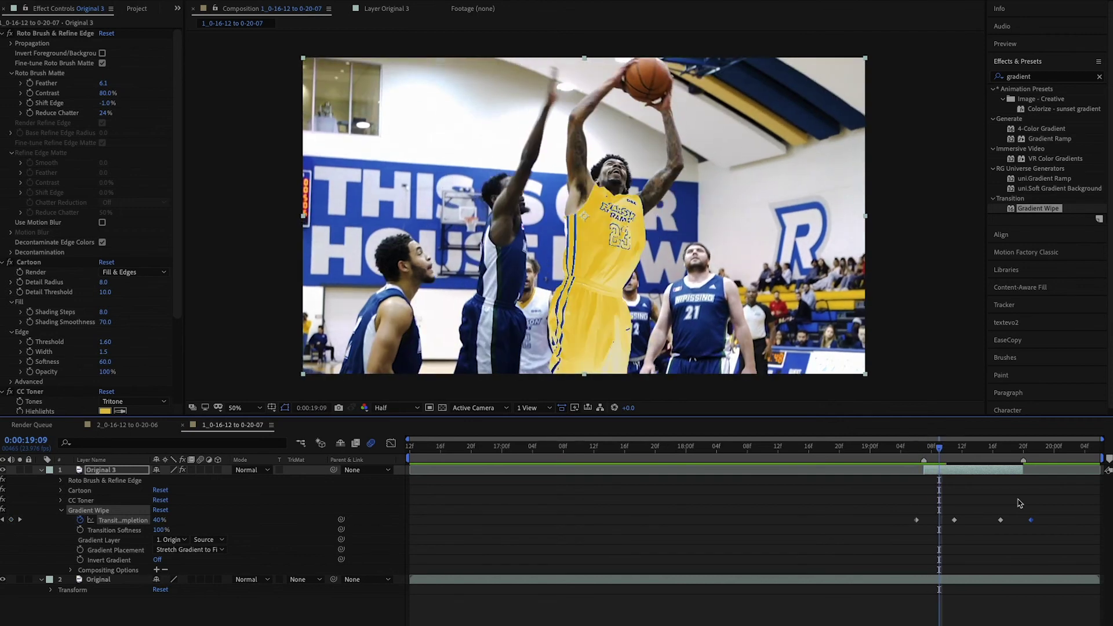
{"action": "key", "text": "Page_Down"}
{"action": "key", "text": "Page_Down"}
{"action": "key", "text": "Page_Down"}
{"action": "key", "text": "Page_Down"}
{"action": "key", "text": "Page_Down"}
{"action": "key", "text": "Page_Down"}
{"action": "key", "text": "Page_Down"}
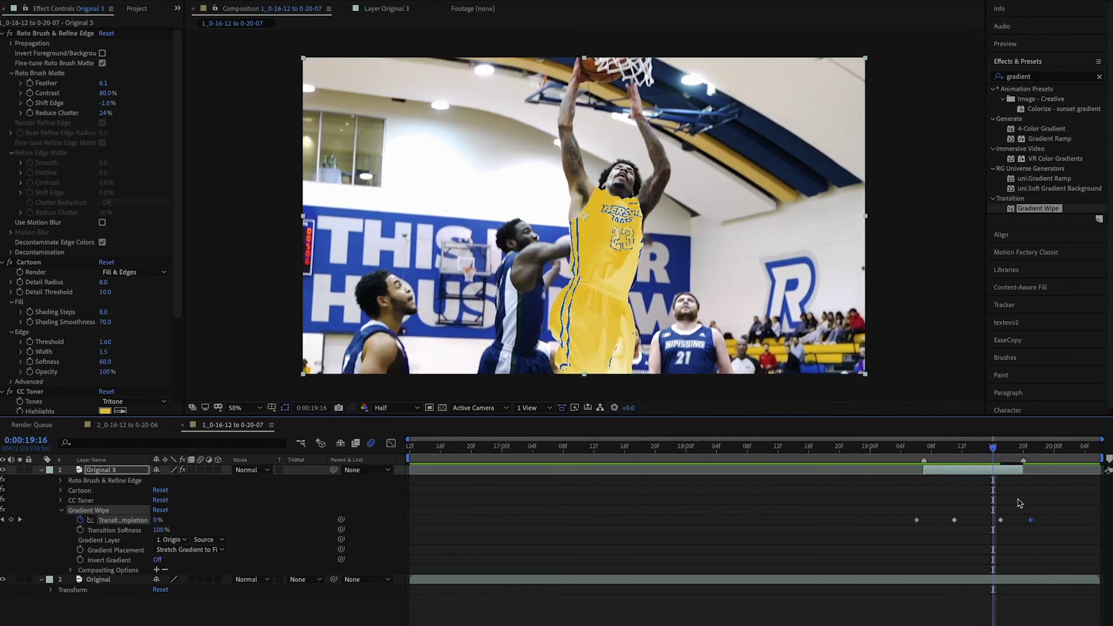
{"action": "key", "text": "Page_Down"}
{"action": "key", "text": "Page_Down"}
{"action": "key", "text": "Page_Down"}
{"action": "key", "text": "Page_Down"}
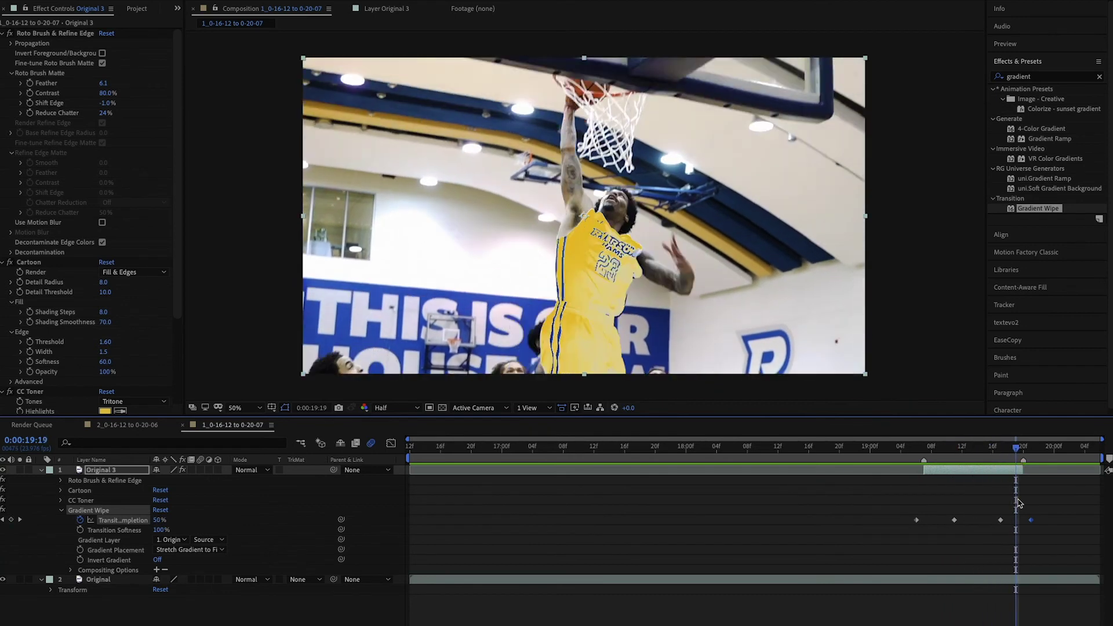
{"action": "key", "text": "Page_Down"}
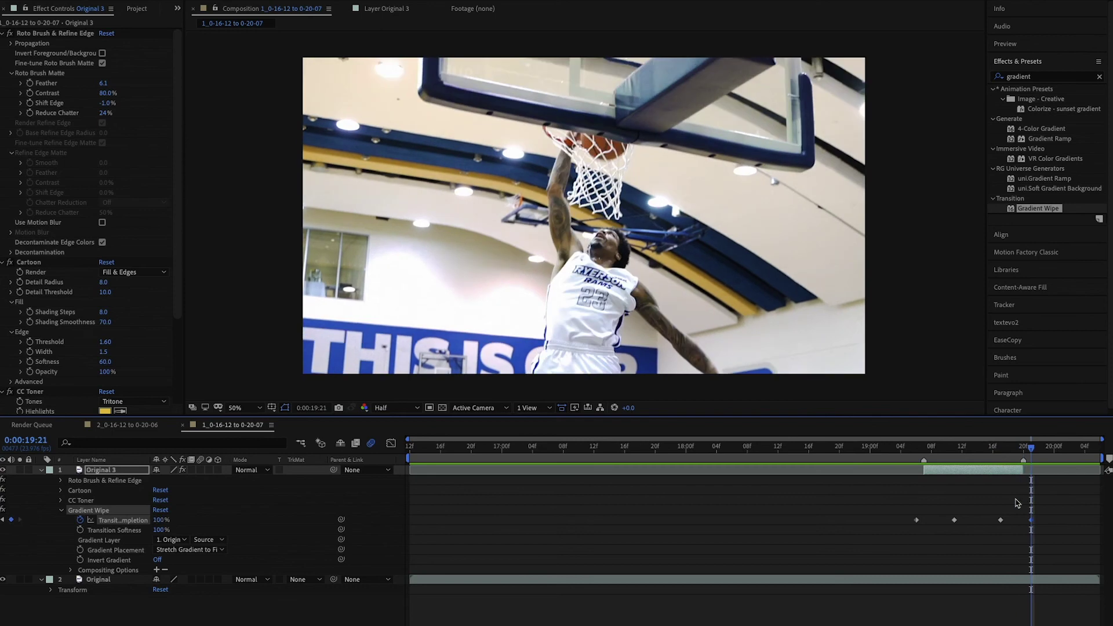